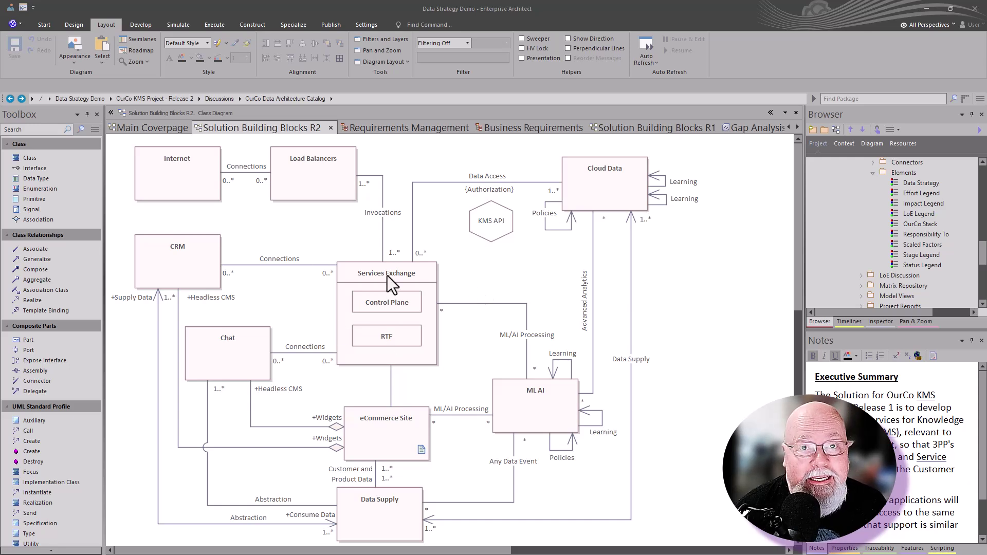
Step: Compare the Solution Building Blocks R1 and Solution Building Blocks R2 diagrams by viewing them alternately
left_click(335, 181)
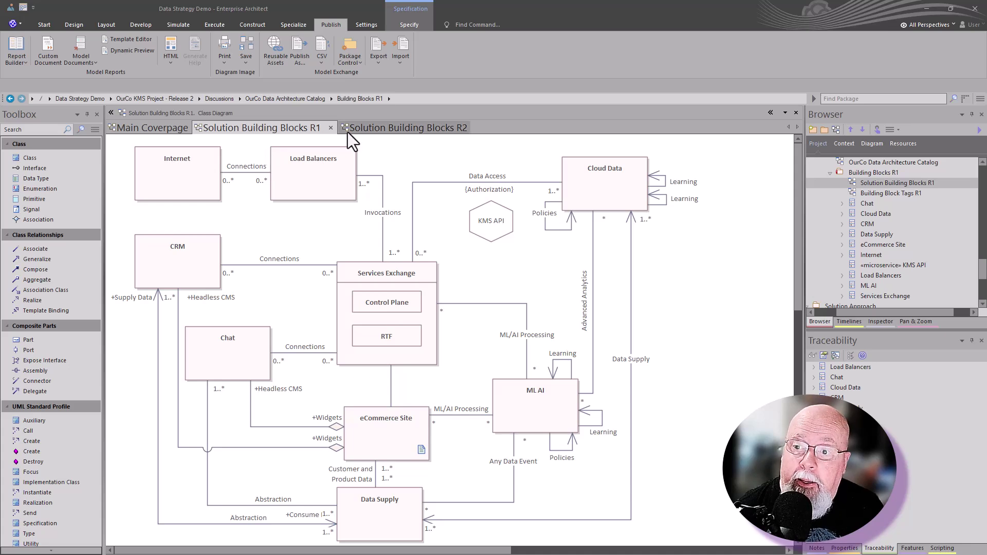
left_click(256, 129)
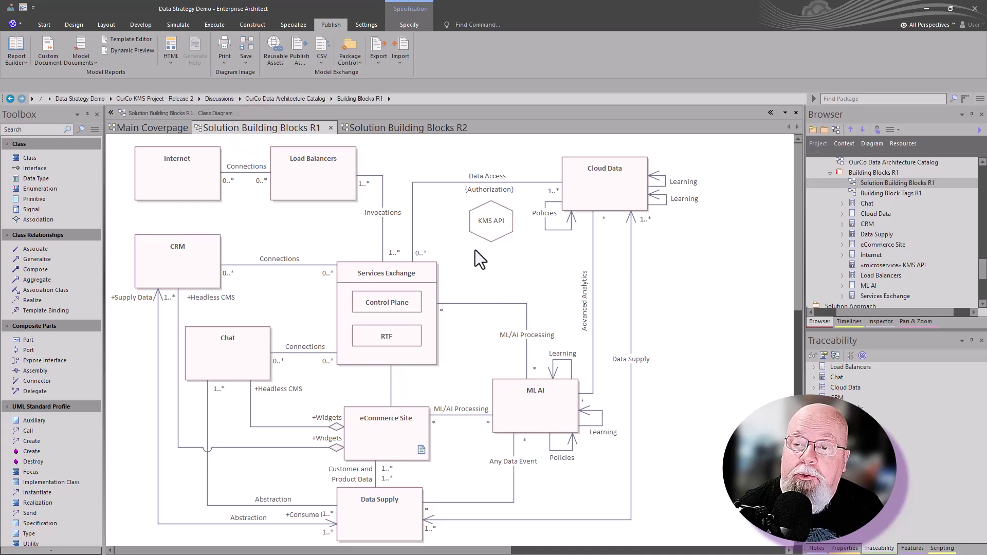
left_click(387, 126)
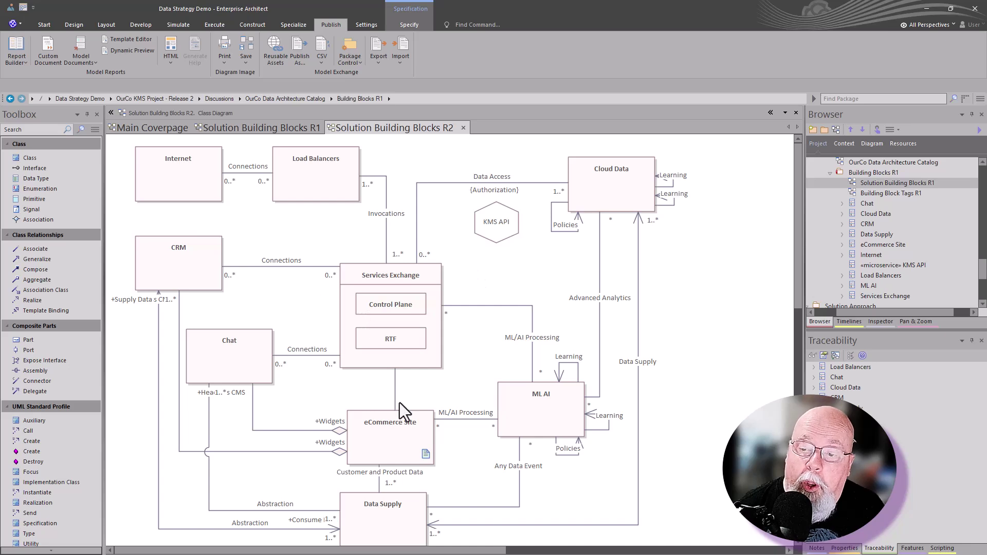
left_click(251, 131)
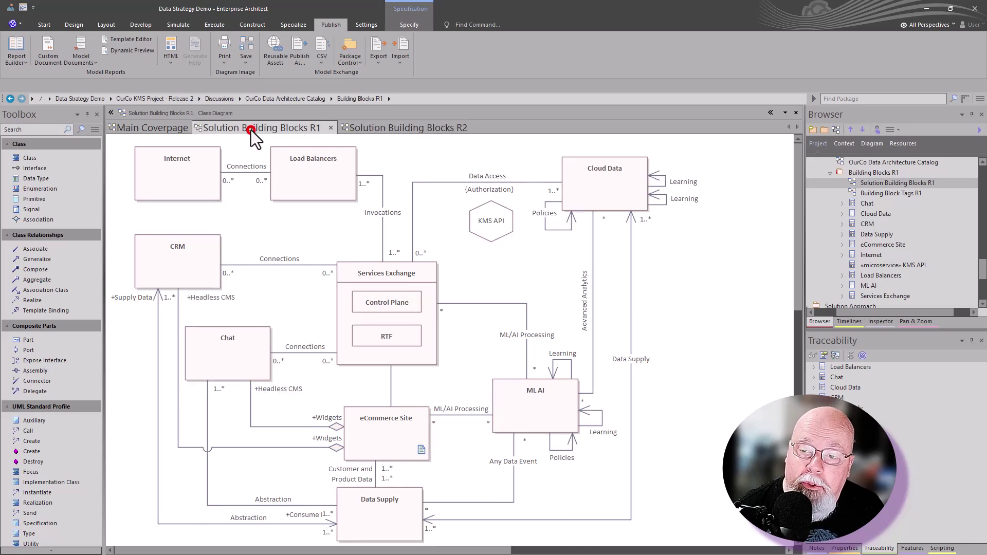
left_click(362, 128)
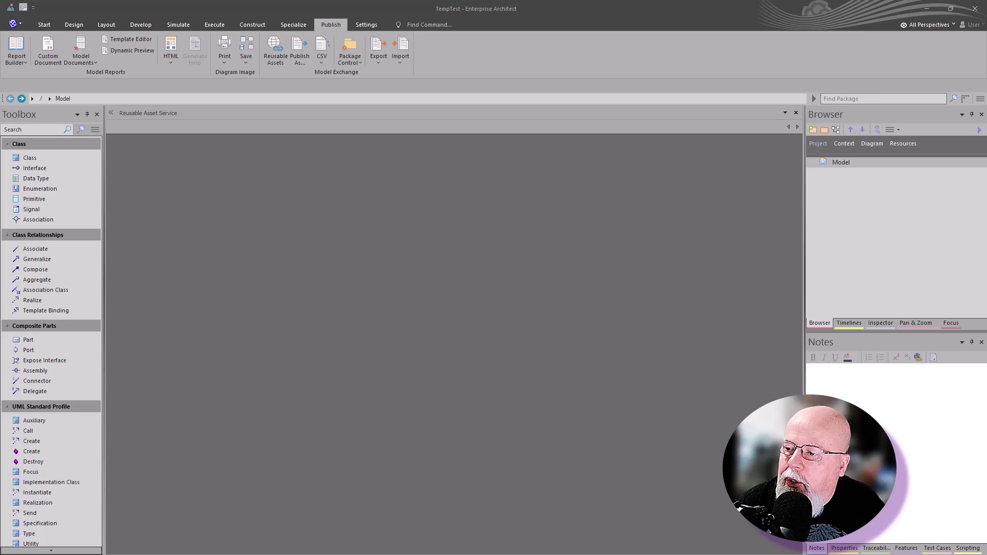
Step: Start a Native/XMI package import into the Model root and choose nativeeComm Building Blocks_033125.xml from the Assets folder as the source
left_click(856, 161)
key("ctrl+alt+i")
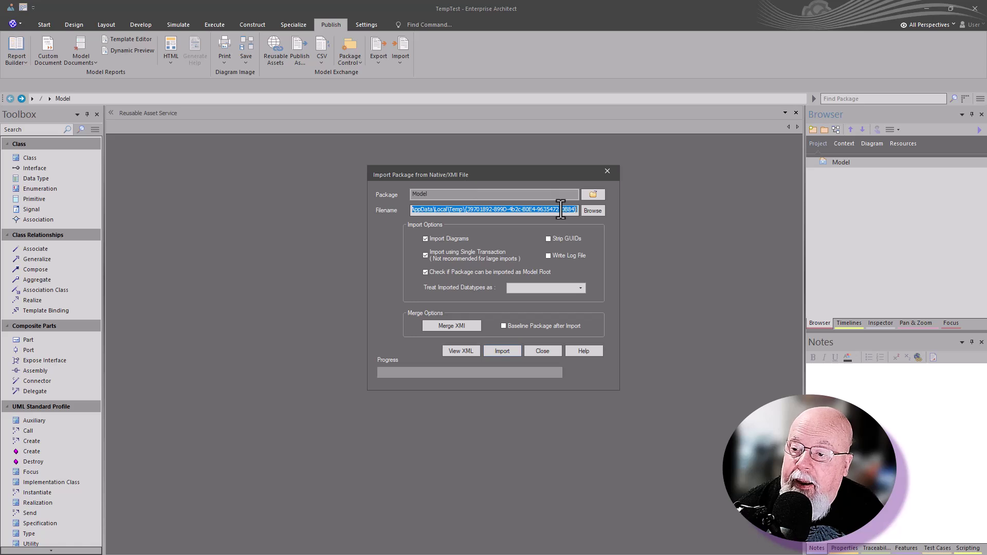
left_click(591, 208)
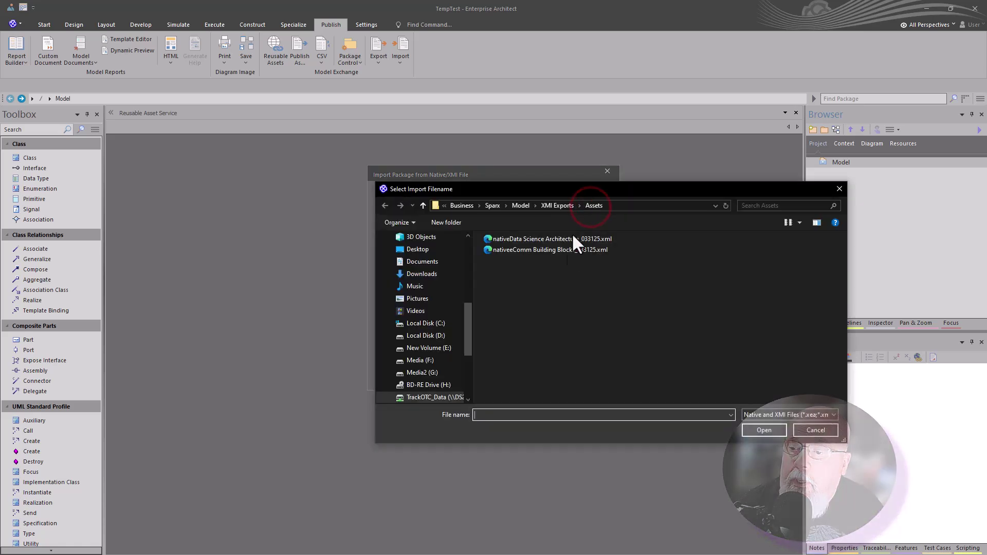
left_click(544, 249)
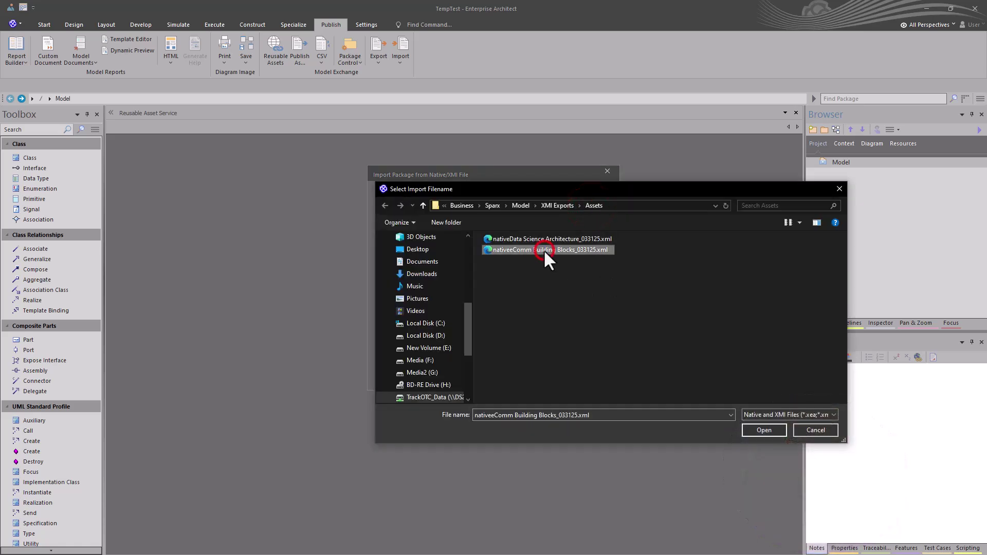
left_click(768, 429)
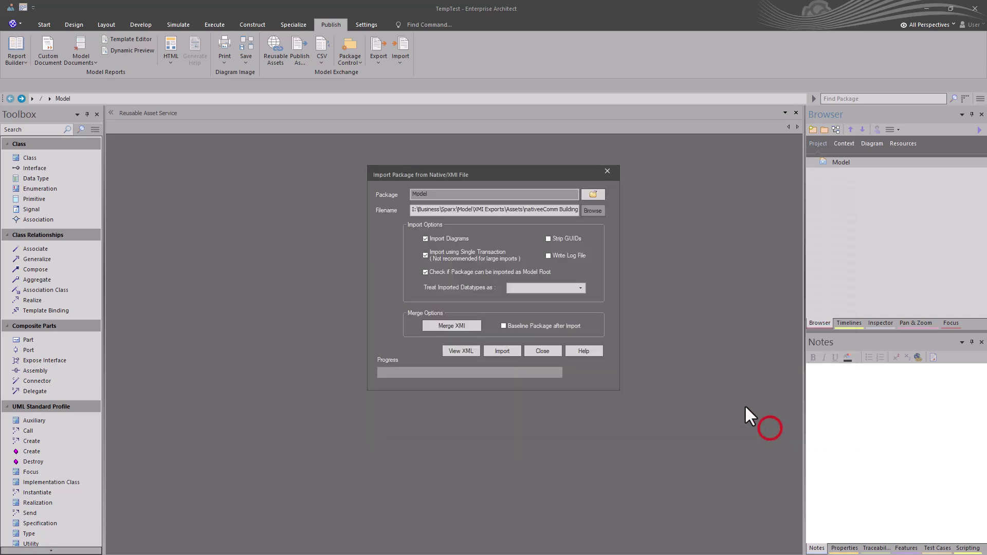
Step: Import the package with Strip GUIDs enabled and open its eComm Building Blocks diagram
left_click(562, 238)
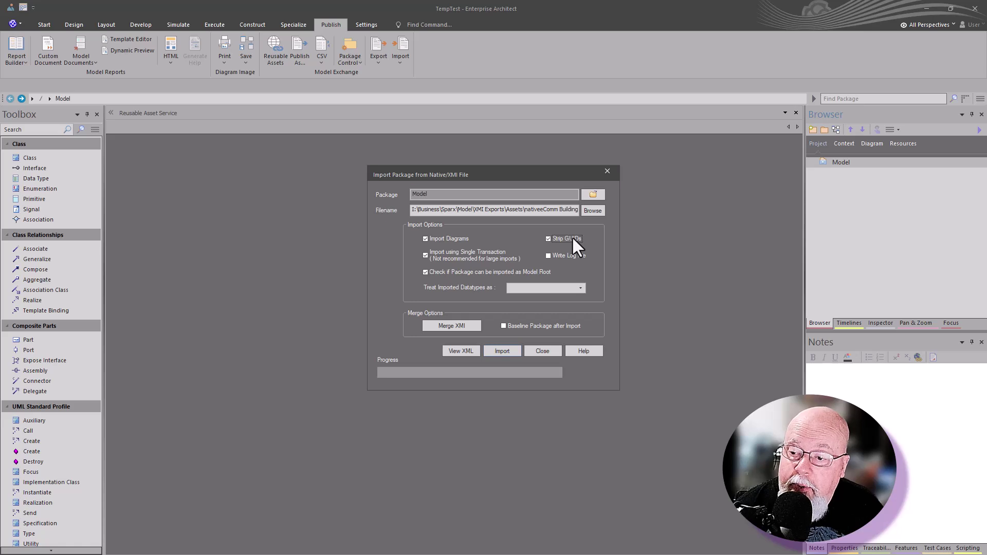
left_click(501, 350)
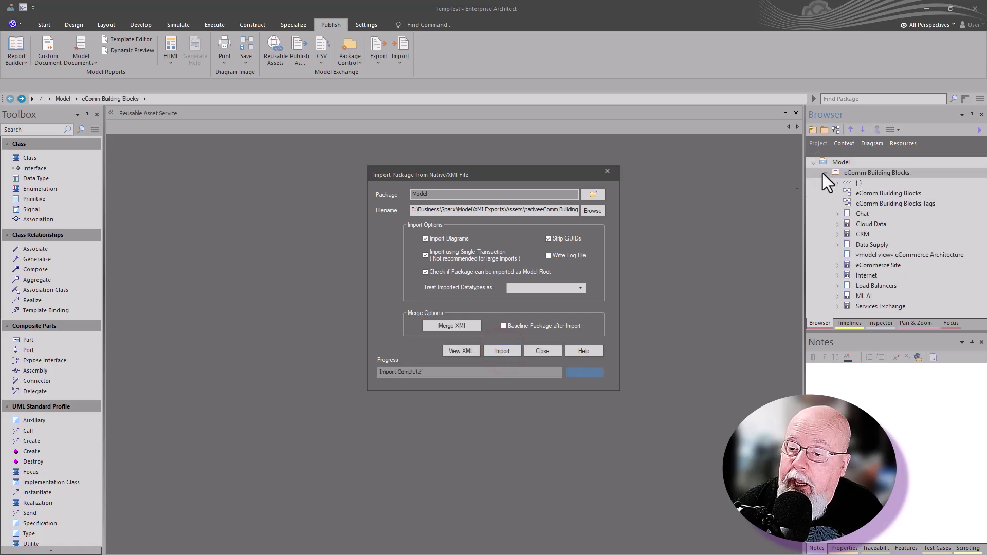
left_click(546, 350)
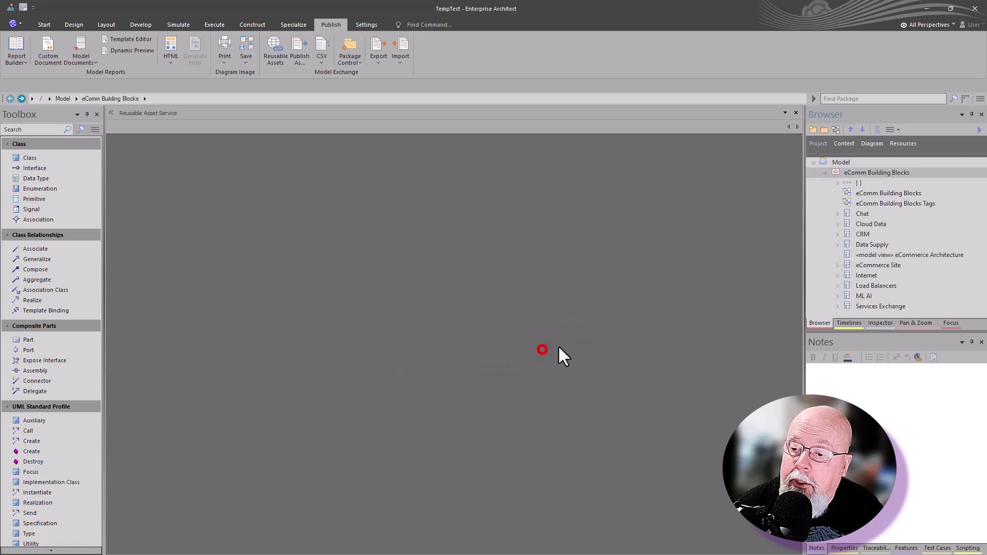
double_click(879, 196)
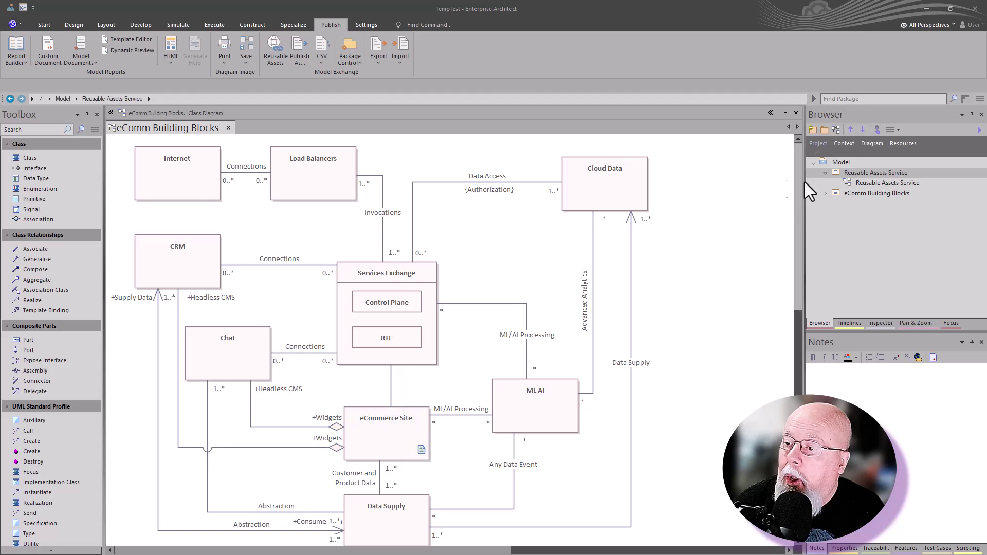
Step: For the Reusable Assets Service package, open the Reusable Asset Service, connect to the UMLO Demo registry and choose the Asset Repository storage
left_click(850, 173)
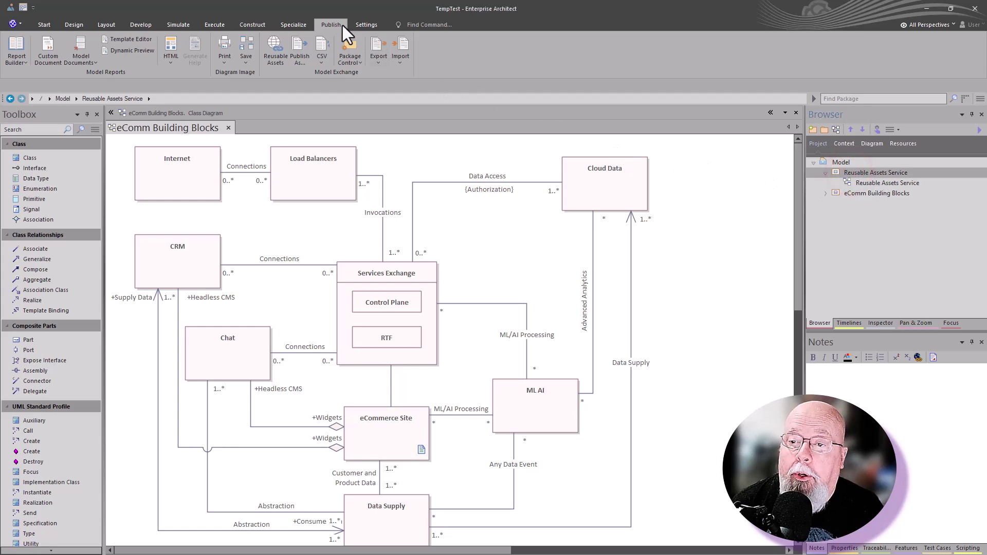
left_click(271, 44)
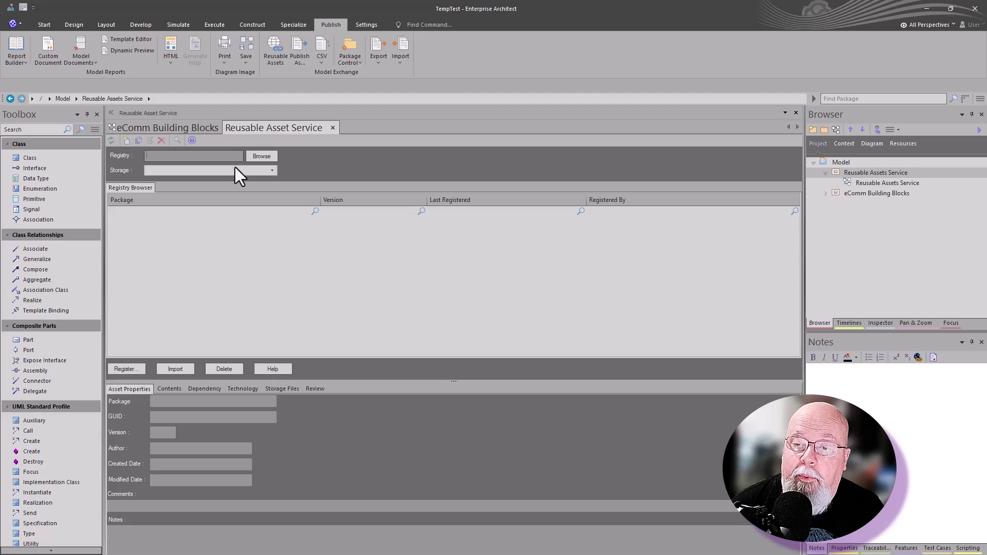
left_click(252, 156)
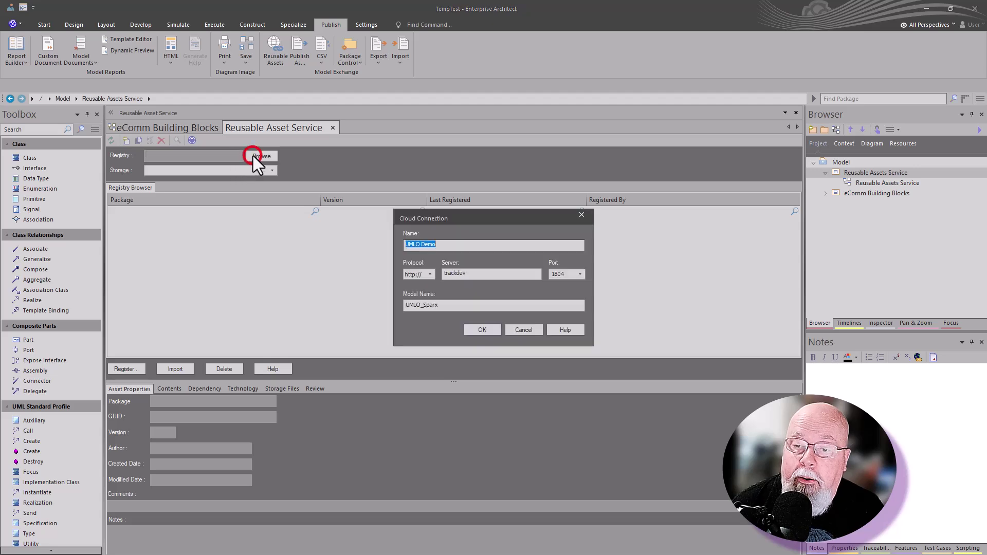
left_click(486, 330)
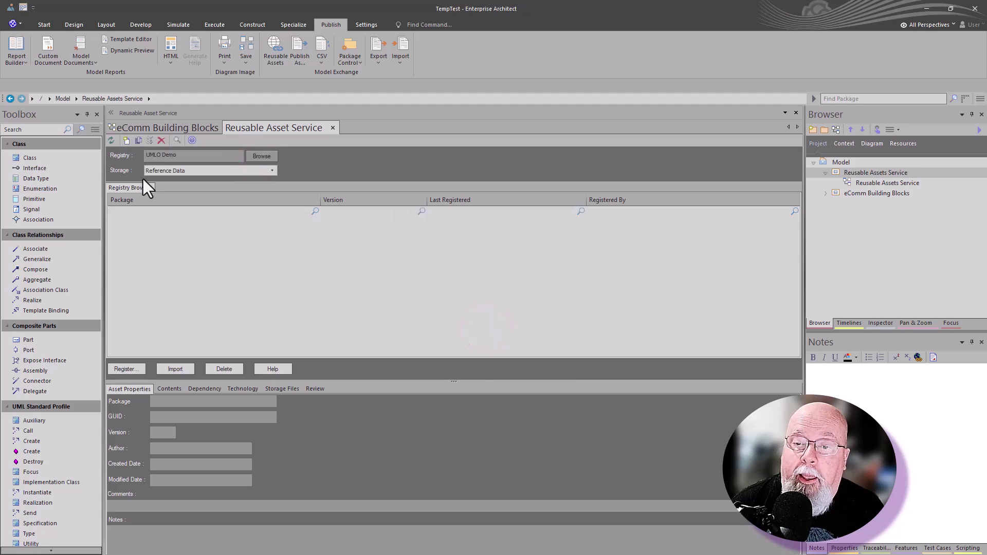
left_click(270, 172)
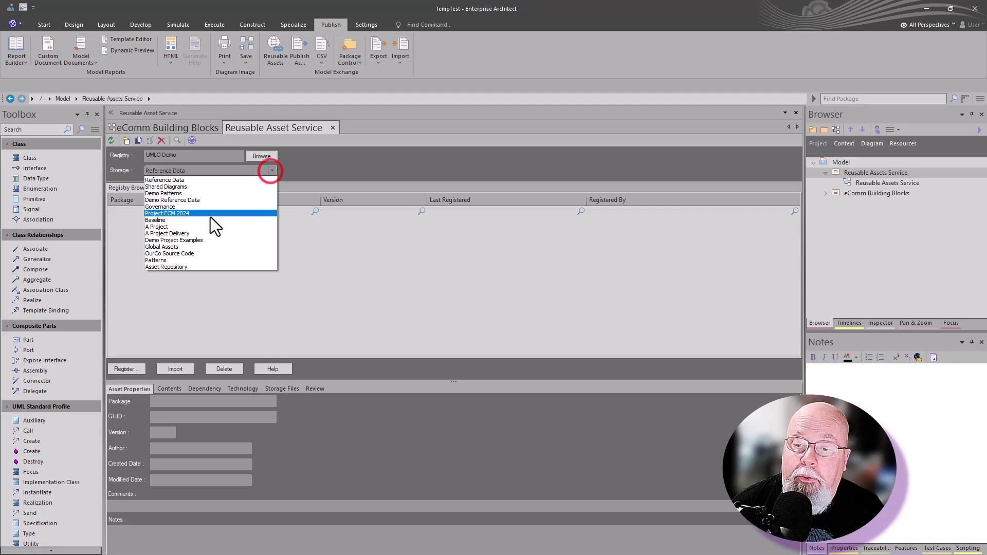
left_click(186, 268)
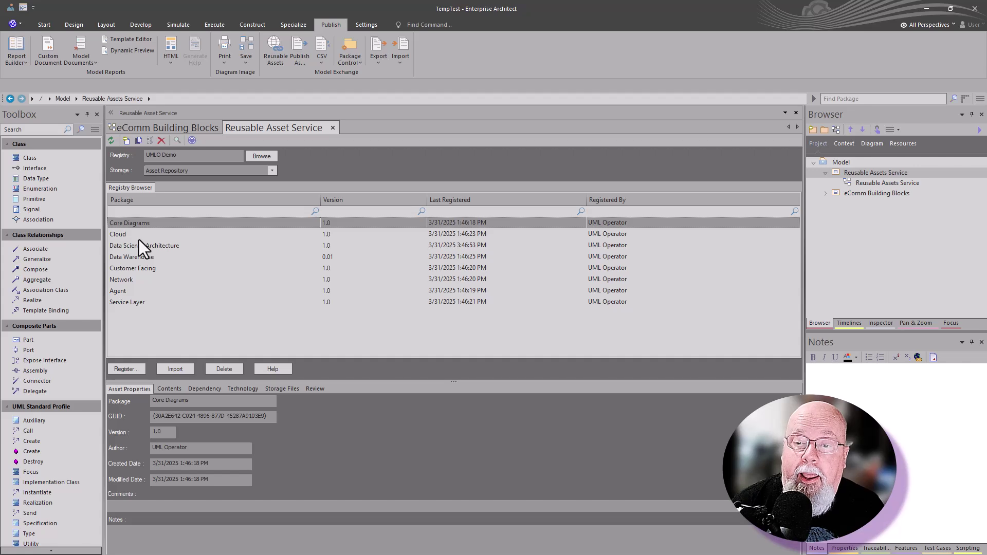
Step: Preview the eComm Building Blocks diagram listed in the contents of the registered Core Diagrams package
left_click(136, 220)
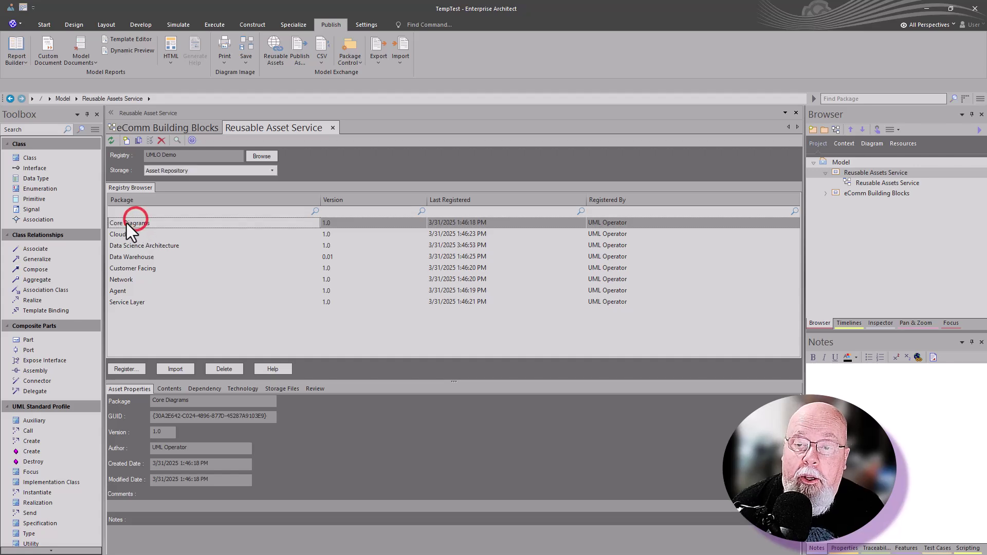
left_click(162, 387)
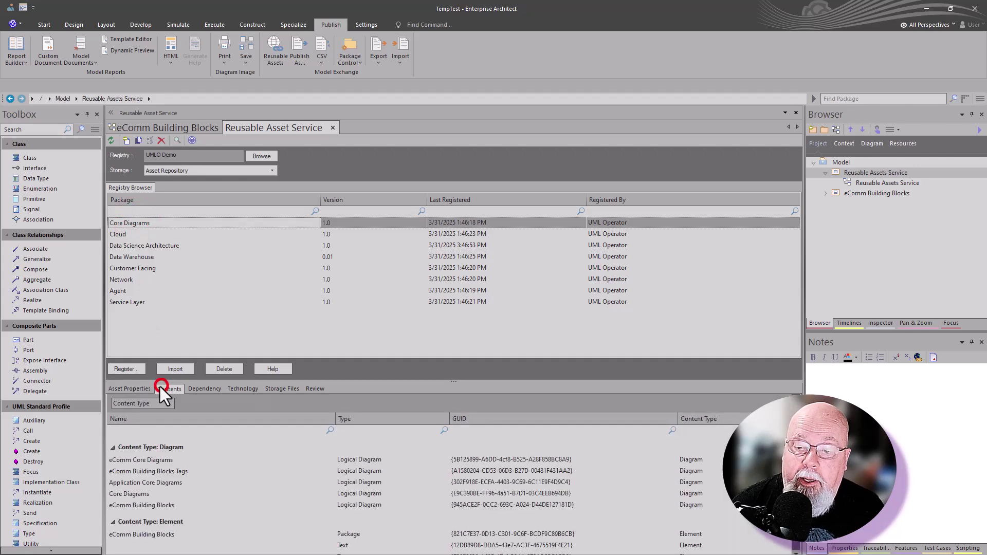
double_click(128, 505)
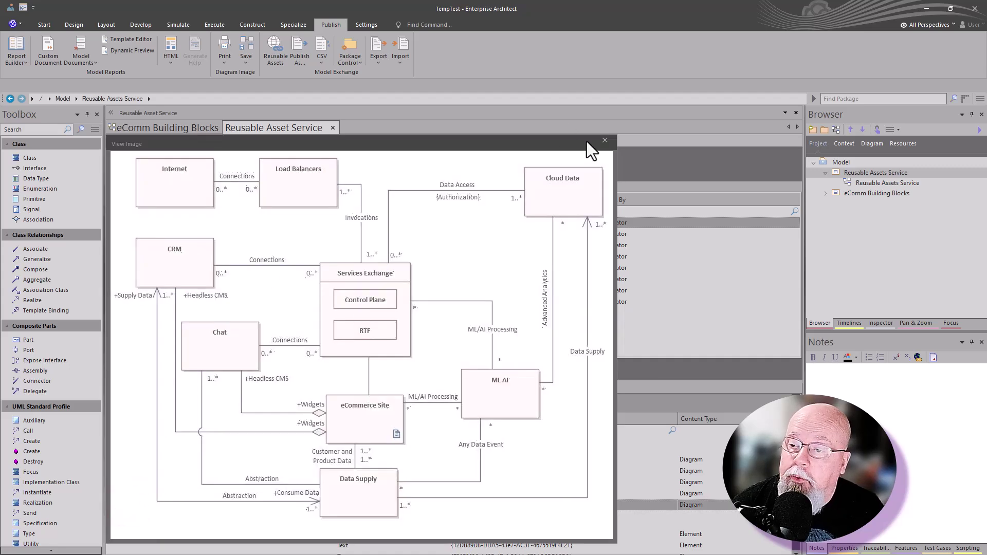
left_click(605, 138)
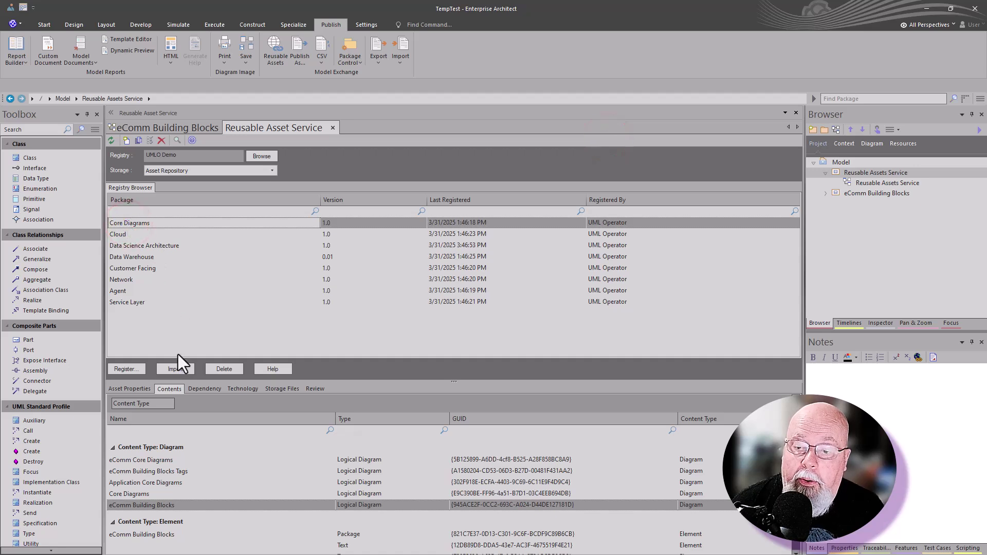
Step: Import the Core Diagrams package and its dependents from the registry into the Reusable Assets Service package
left_click(859, 173)
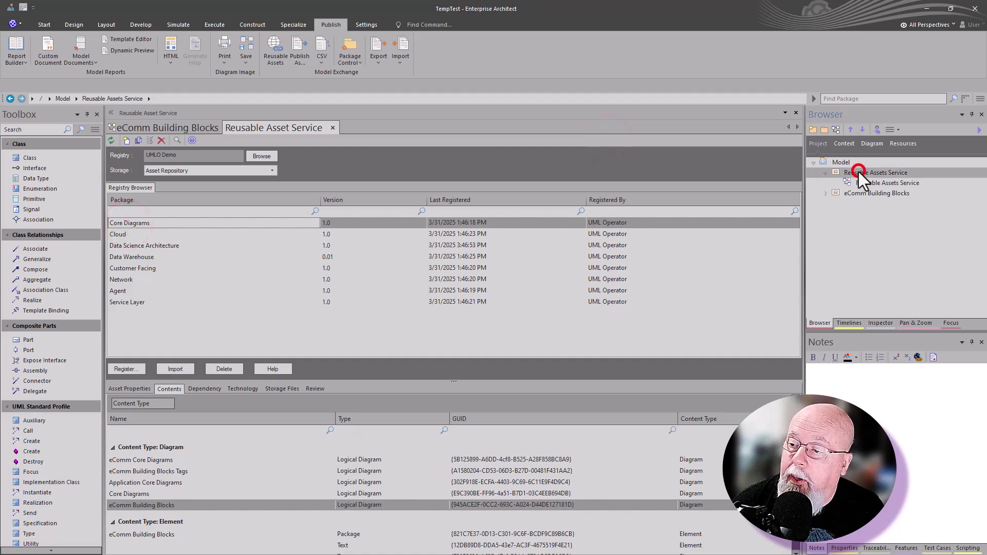
left_click(180, 368)
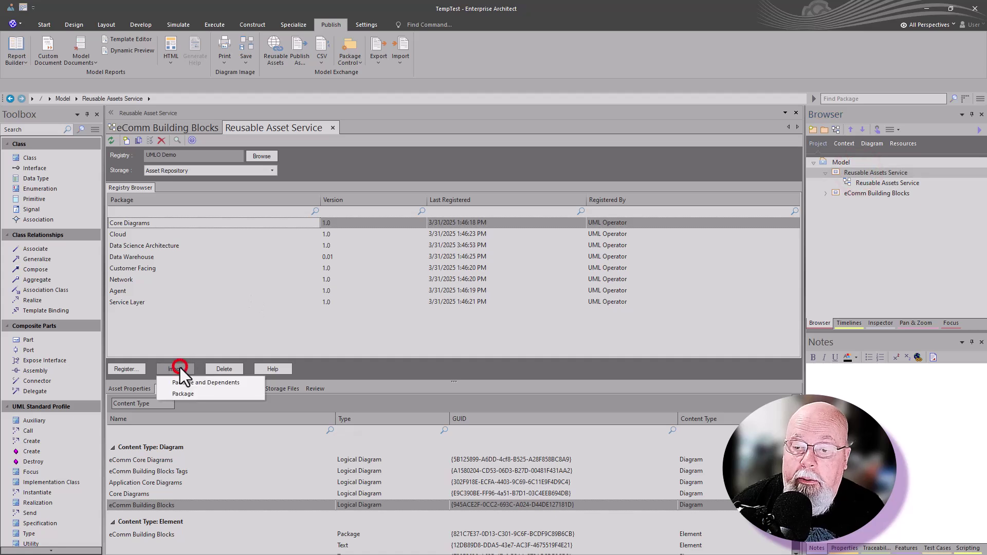
left_click(205, 383)
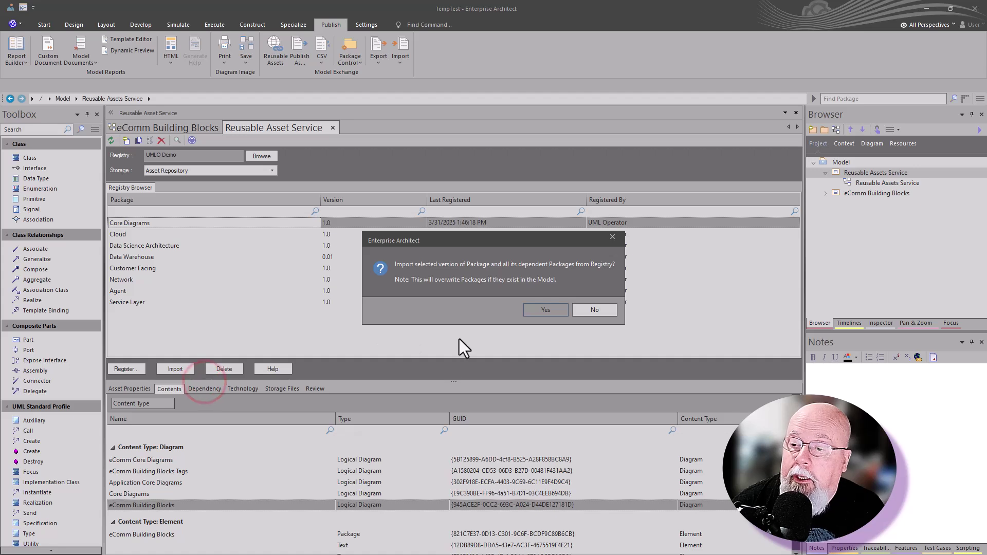
left_click(549, 307)
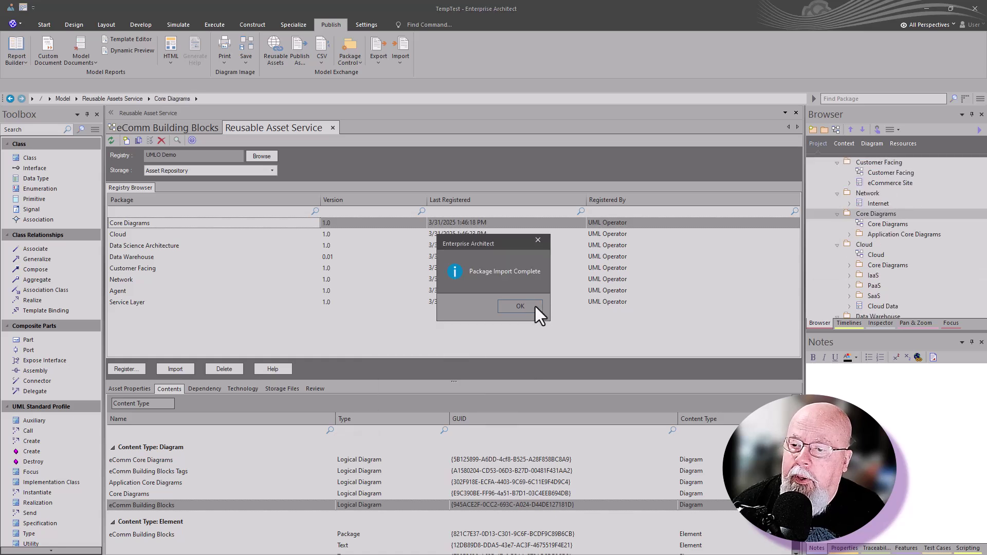
left_click(528, 307)
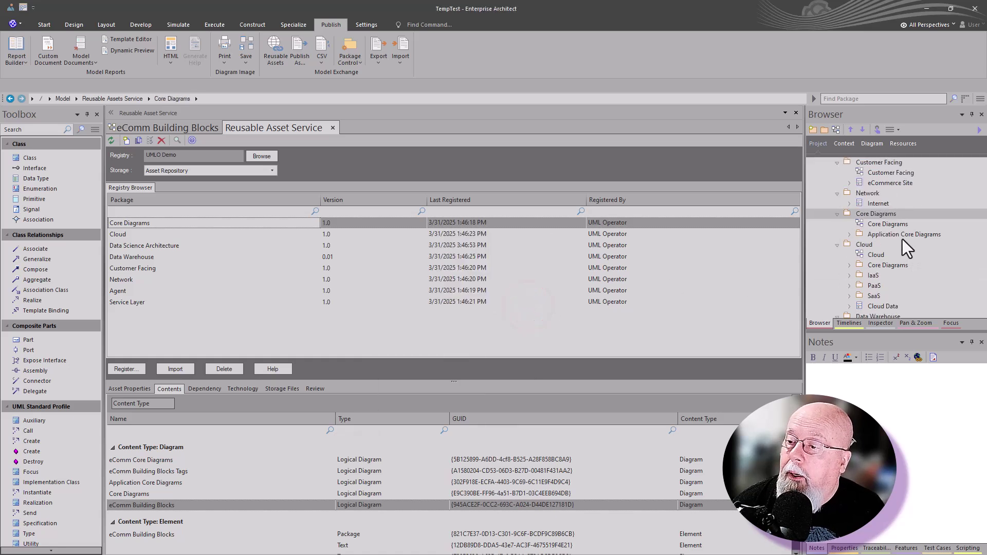
Step: Open the eComm Building Blocks diagram from the eComm Building Blocks package under Application Core Diagrams
left_click(850, 235)
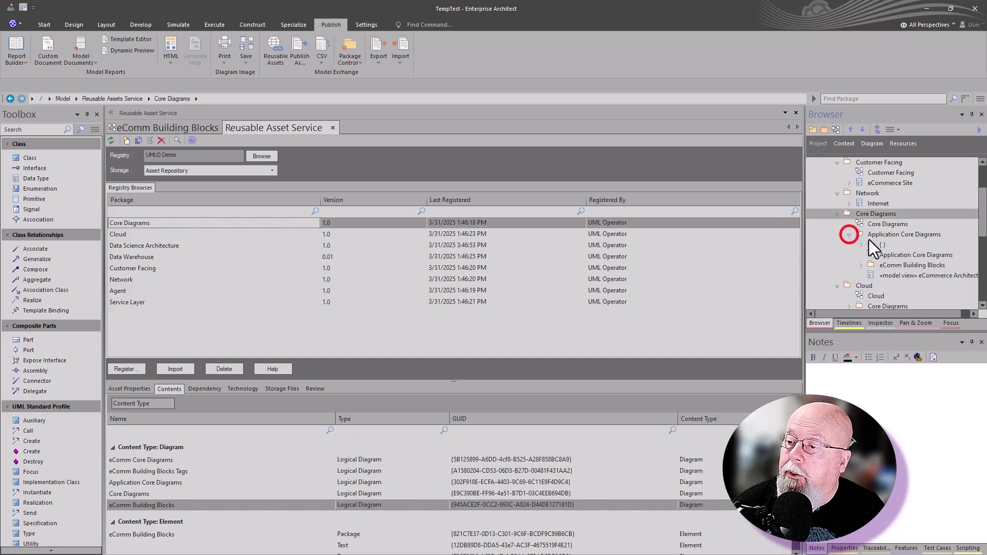
left_click(862, 266)
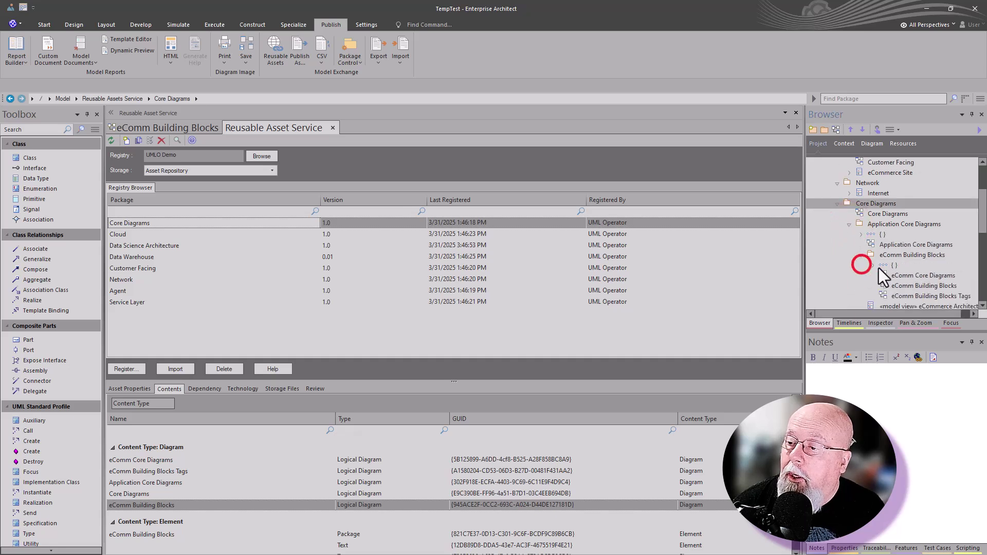
double_click(906, 286)
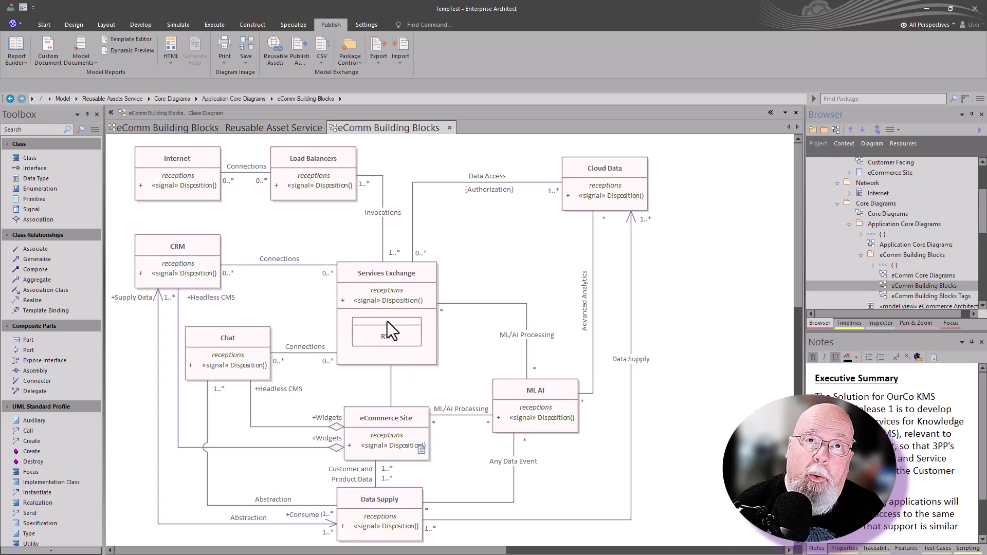
Step: Hide the Receptions compartment for elements on the eComm Building Blocks diagram
double_click(303, 231)
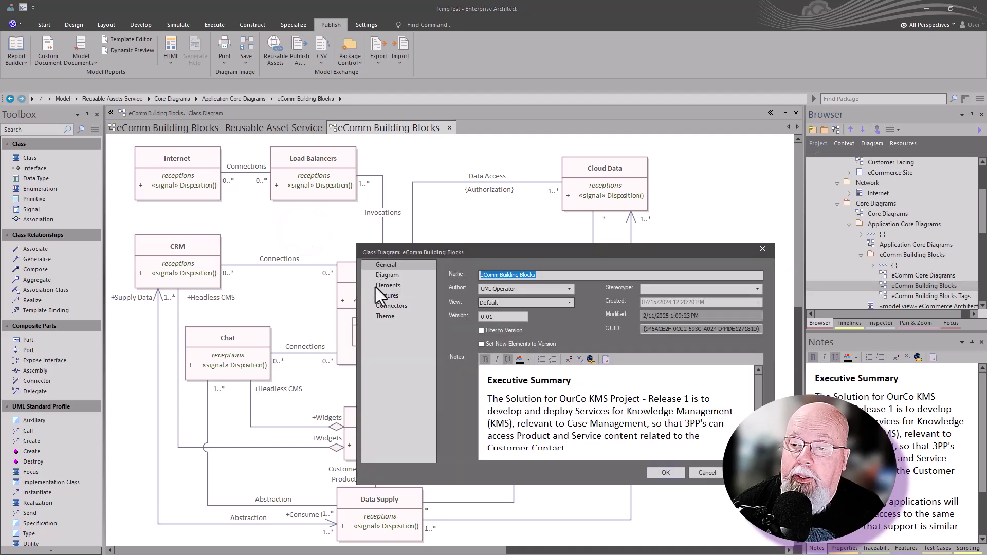
left_click(375, 286)
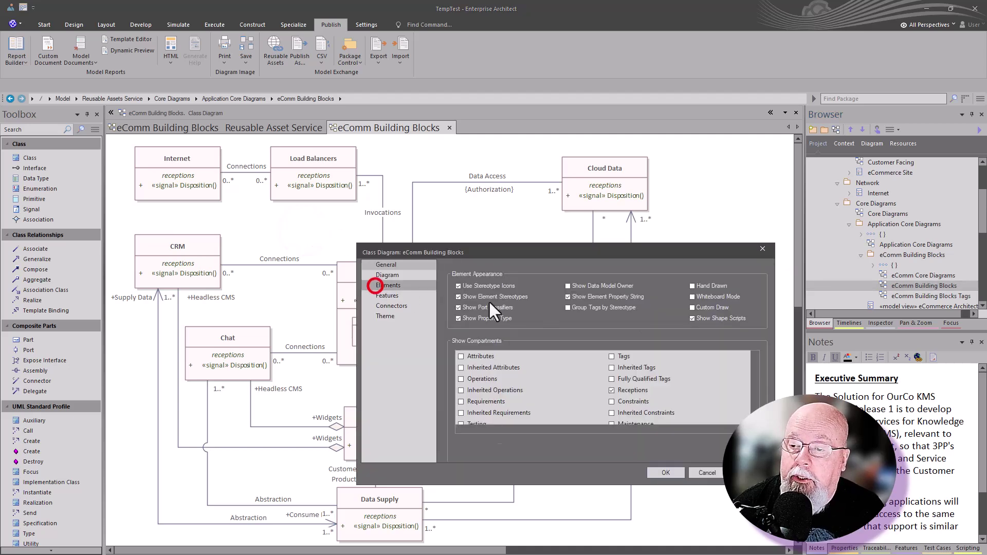
left_click(612, 391)
left_click(651, 471)
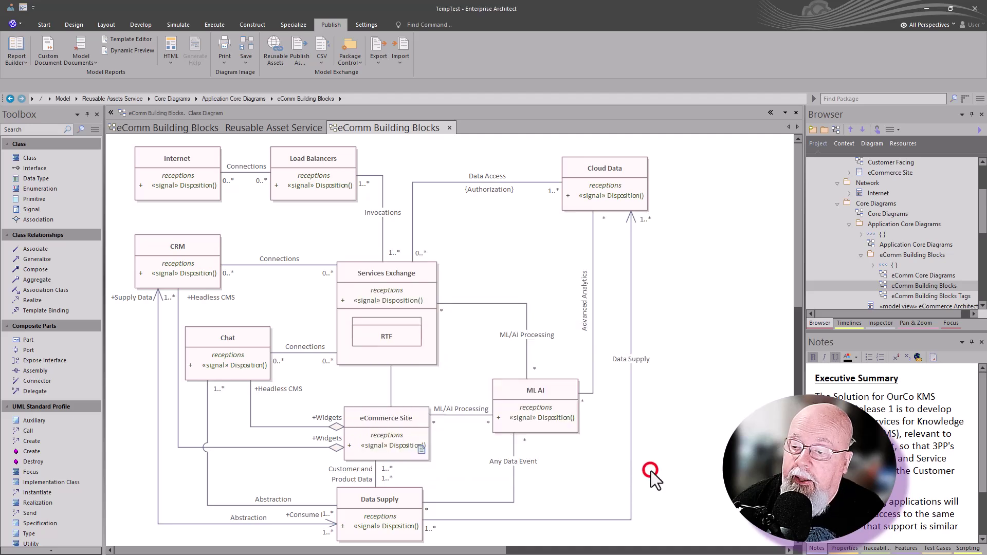
Step: Move the RTF block below Control Plane inside Services Exchange, and reposition the Data Supply block lower beneath eCommerce Site
left_click(391, 308)
left_click_drag(391, 323, 393, 328)
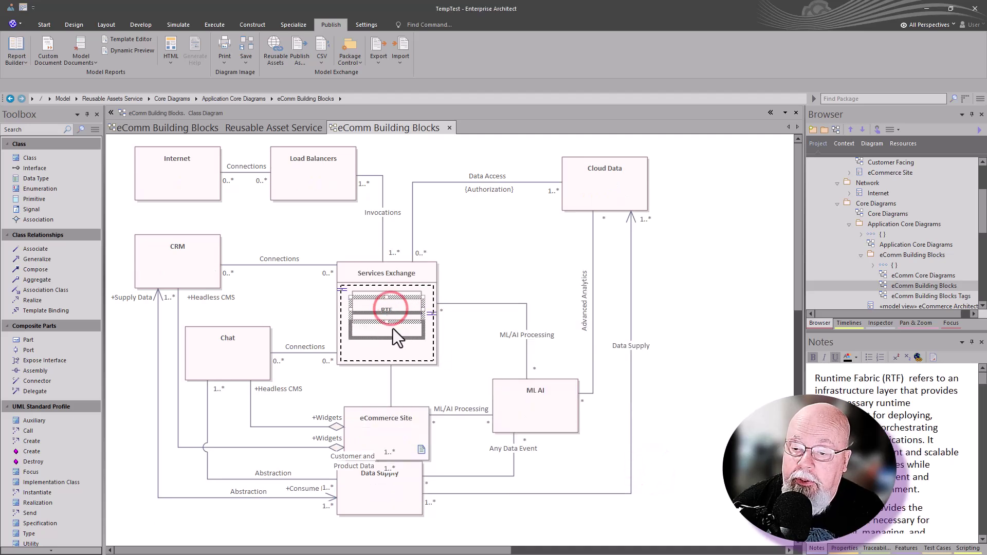
left_click_drag(384, 496, 390, 530)
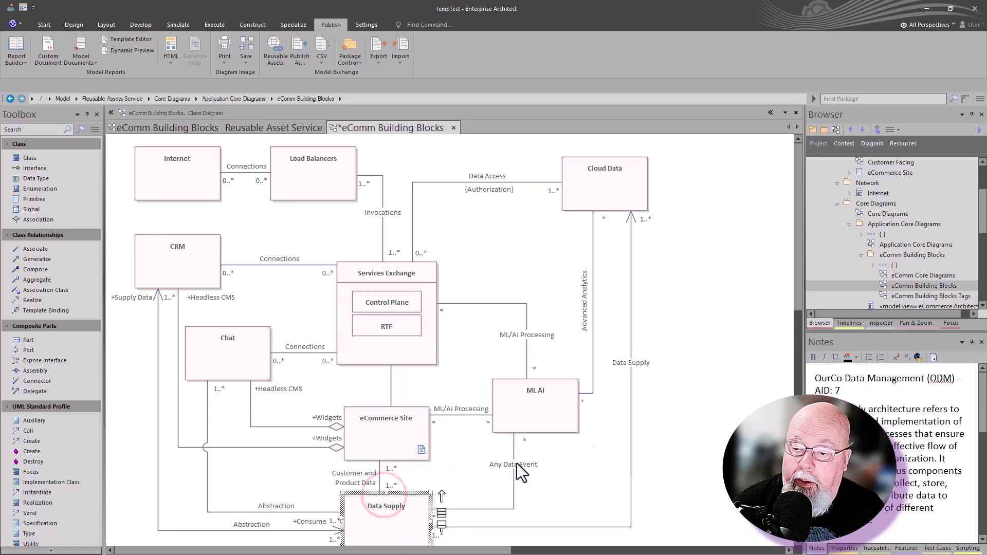
left_click(753, 293)
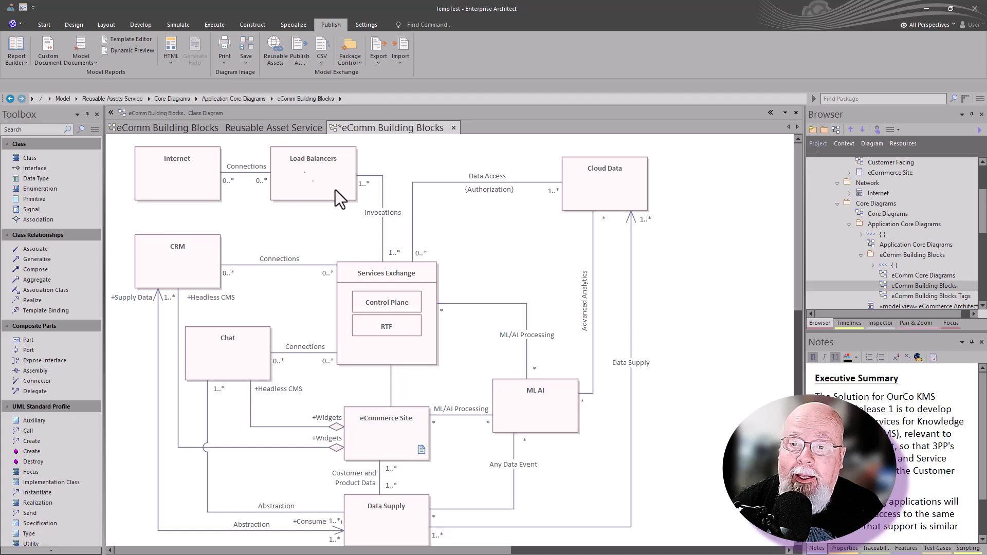
Step: Review the contents of the registered Data Science Architecture and Data Warehouse packages, including the ML AI class
left_click(246, 128)
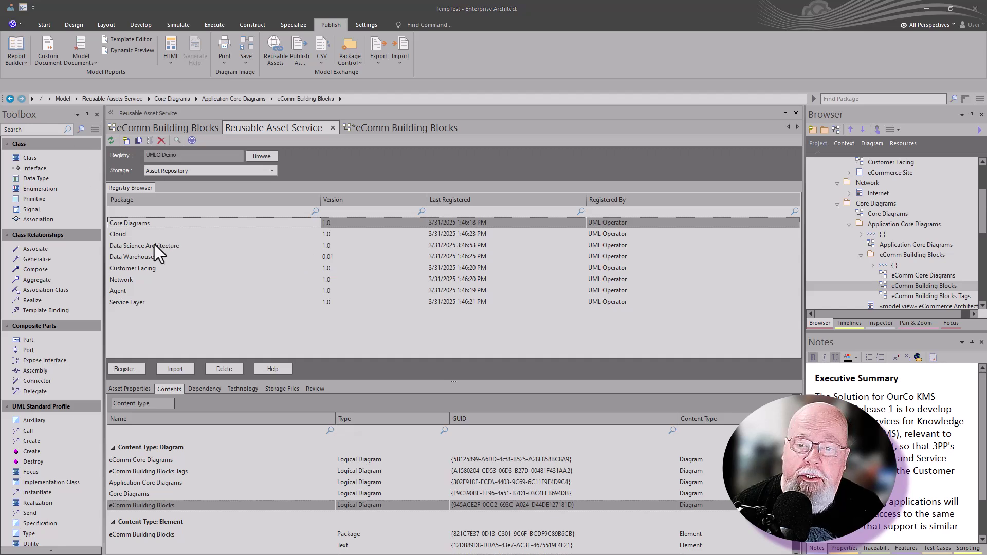
left_click(148, 247)
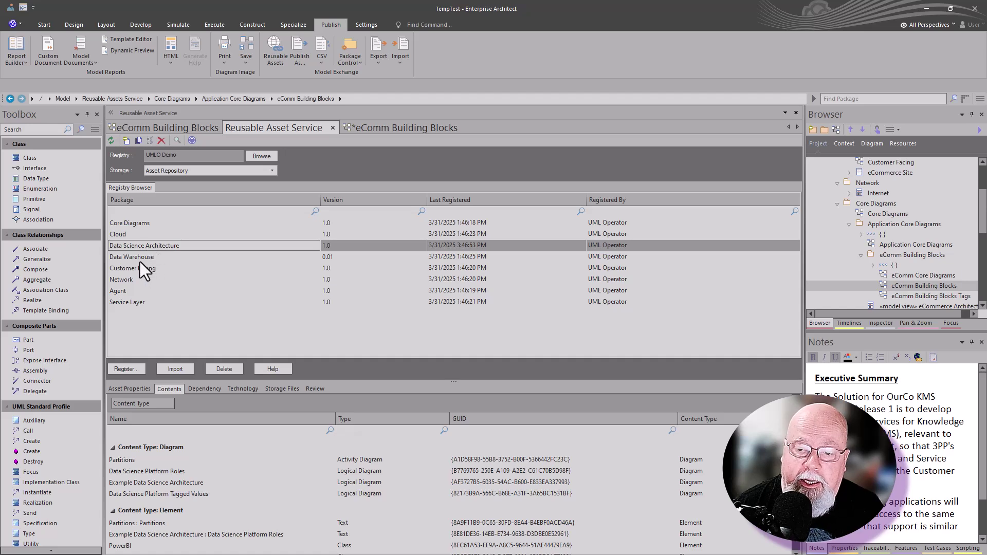
left_click(140, 261)
scroll(147, 480, "down", 1)
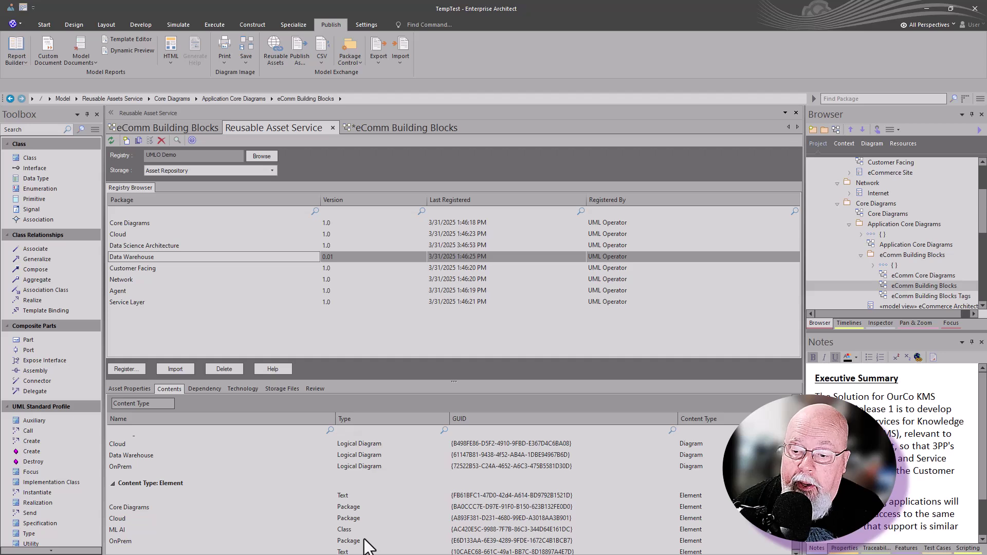
left_click(114, 531)
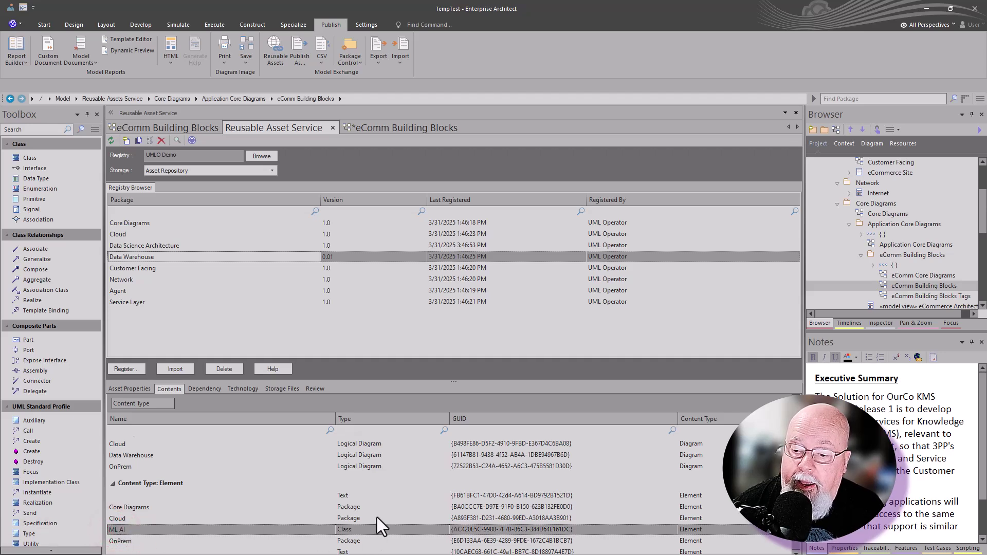
scroll(375, 515, "up", 2)
scroll(375, 514, "down", 2)
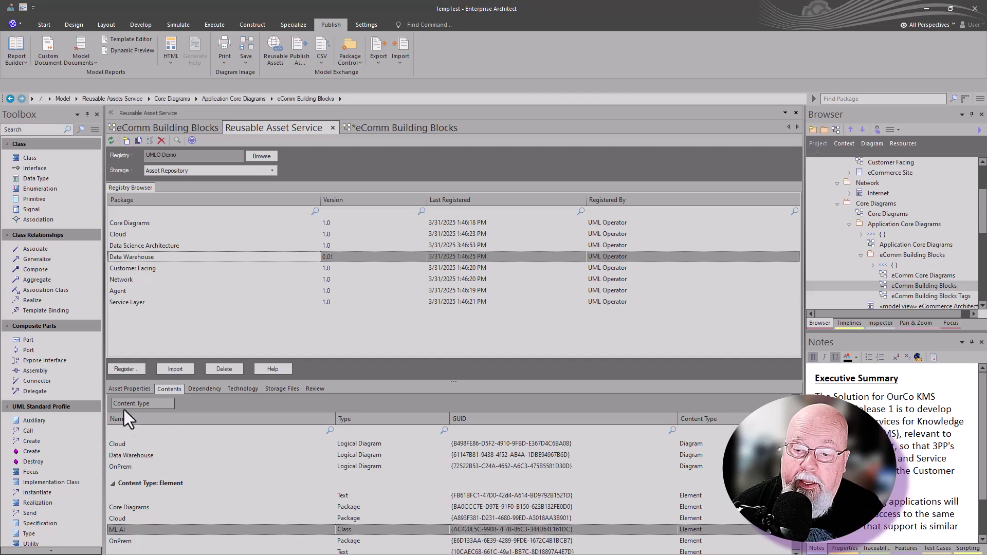
Step: Inspect the eCommerce Site class and Customer Facing diagram in the contents of the registered Customer Facing package
left_click(132, 267)
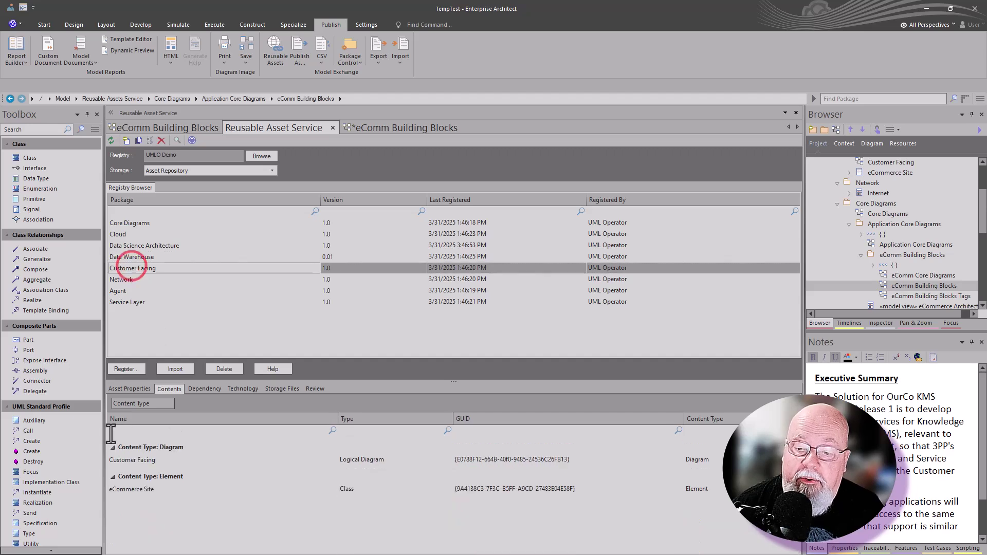
left_click(125, 490)
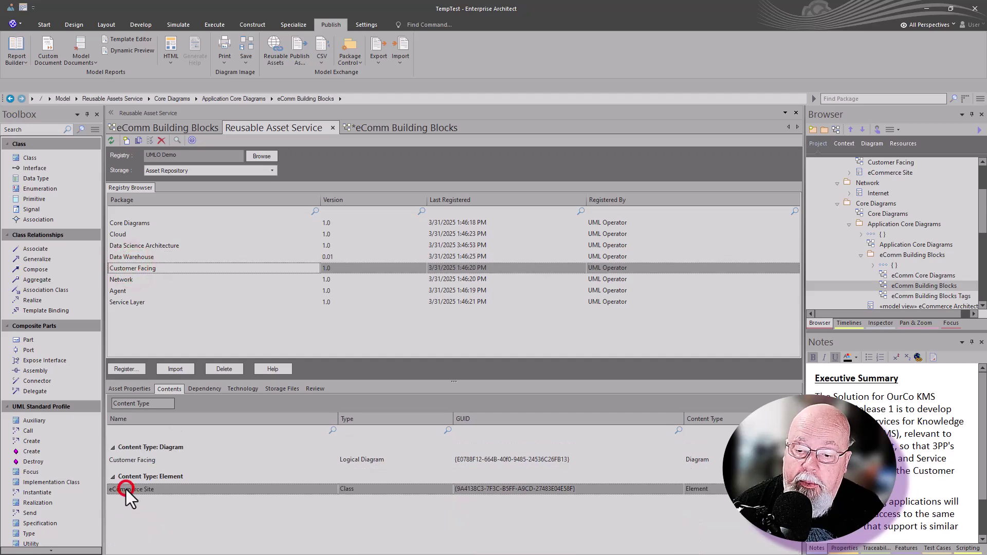
left_click(140, 464)
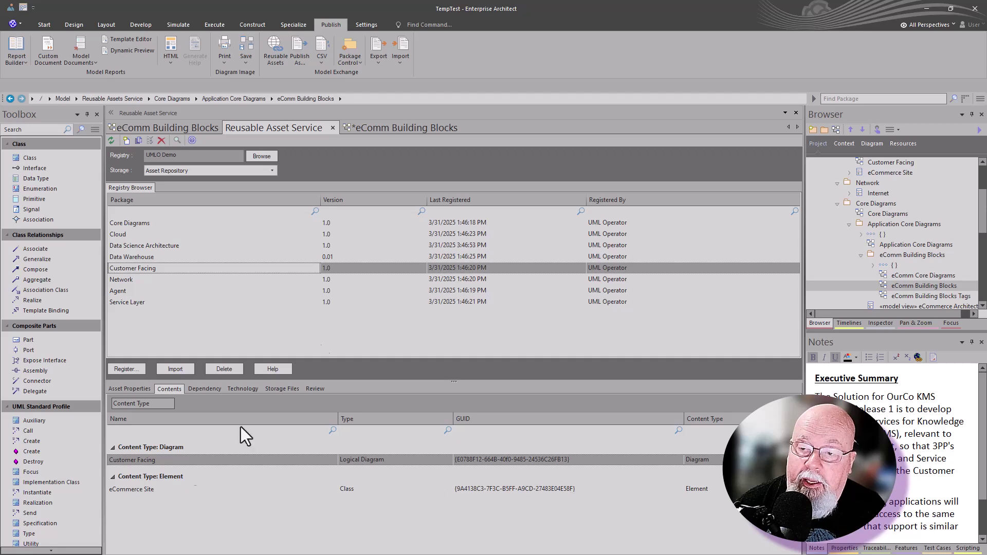
Step: Examine the project properties, including the GUID, of the eCommerce Site class on the registry-imported eComm Building Blocks diagram
left_click(383, 128)
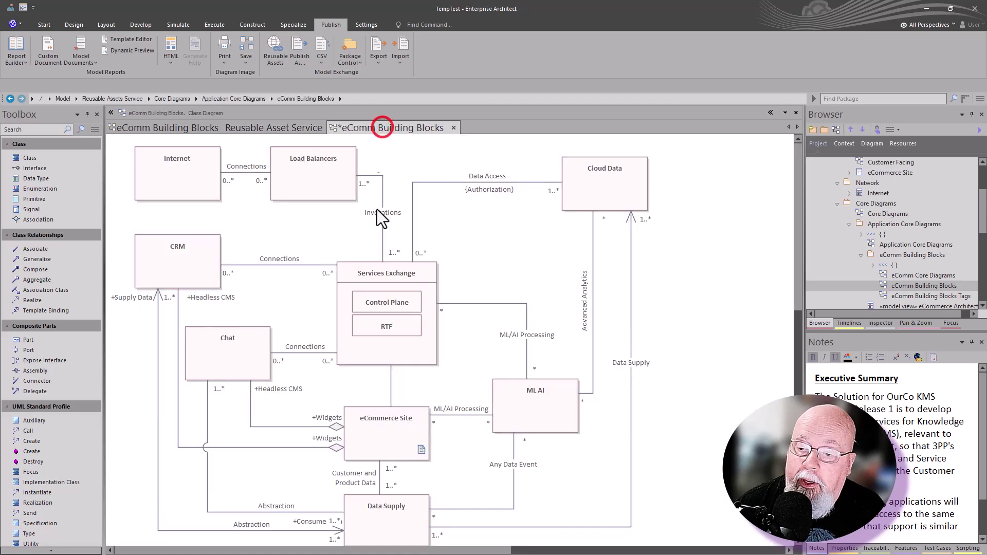
left_click(376, 425)
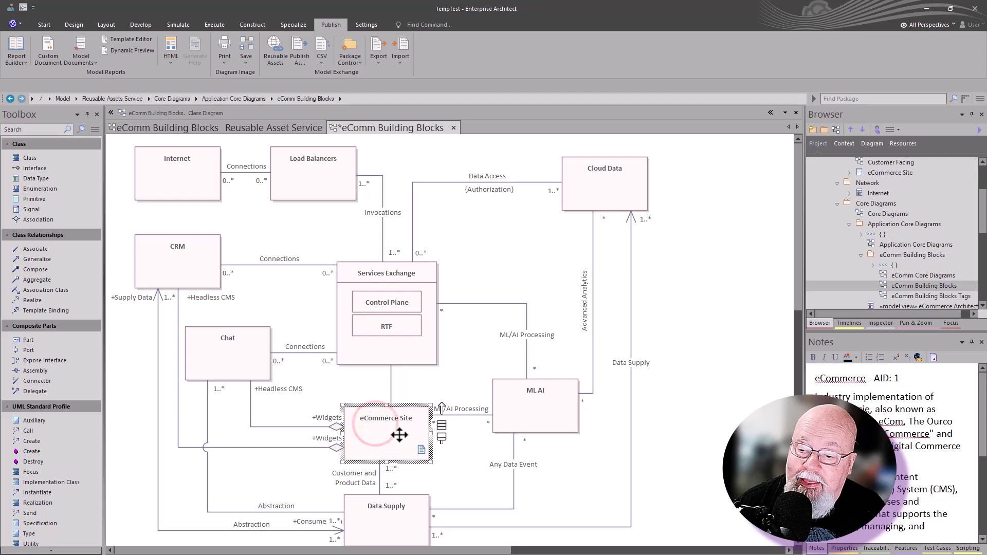
mouse_move(417, 437)
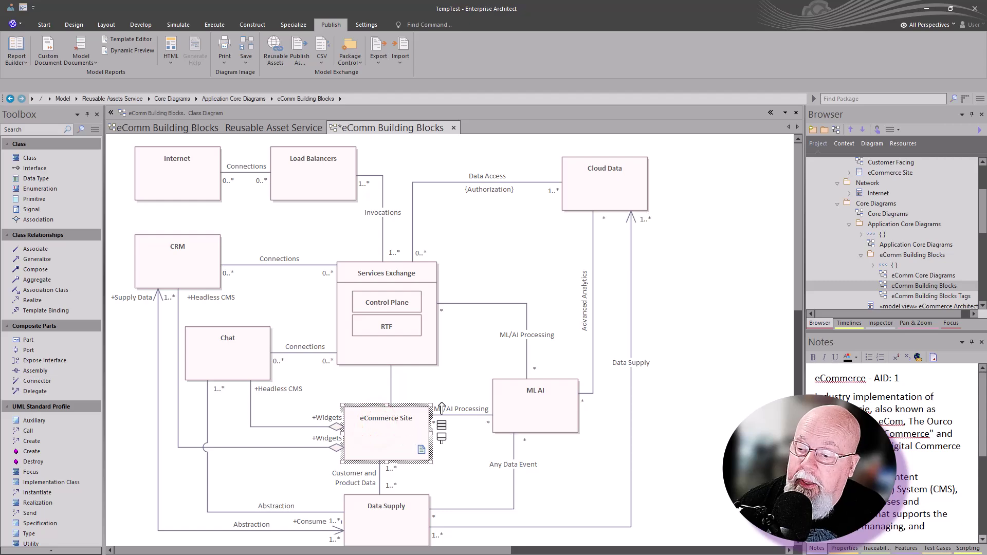
left_click(845, 548)
scroll(874, 496, "down", 3)
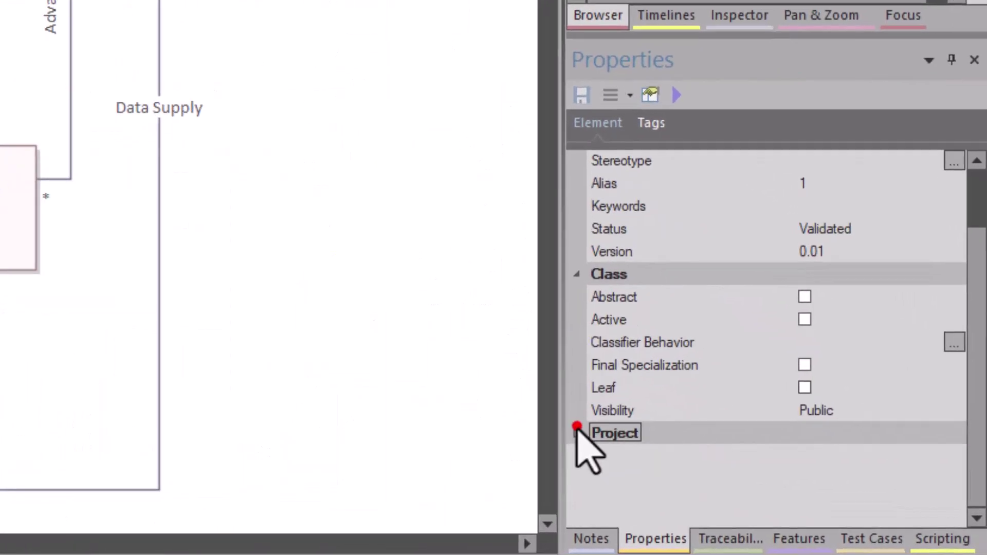
left_click(811, 501)
scroll(725, 494, "down", 3)
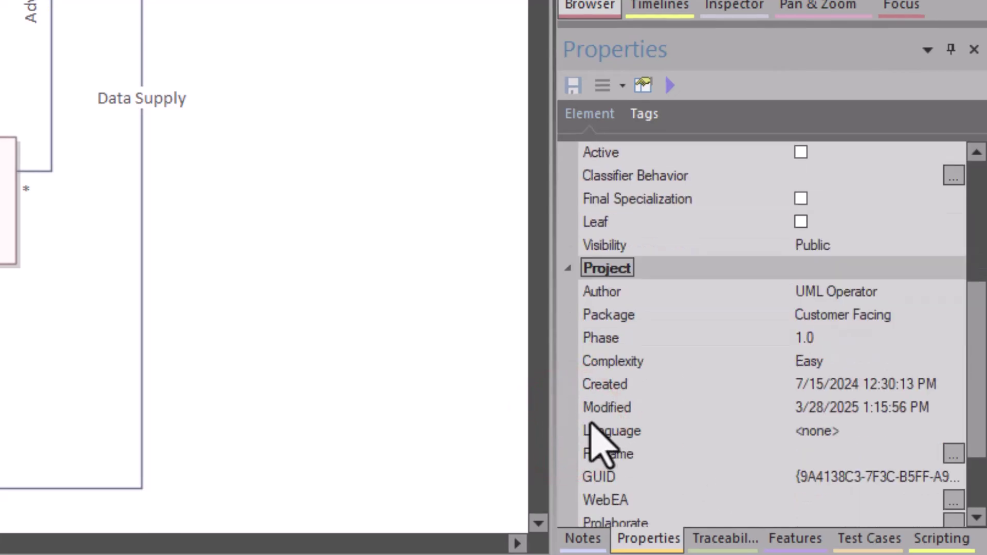
left_click_drag(551, 415, 225, 459)
scroll(566, 478, "down", 1)
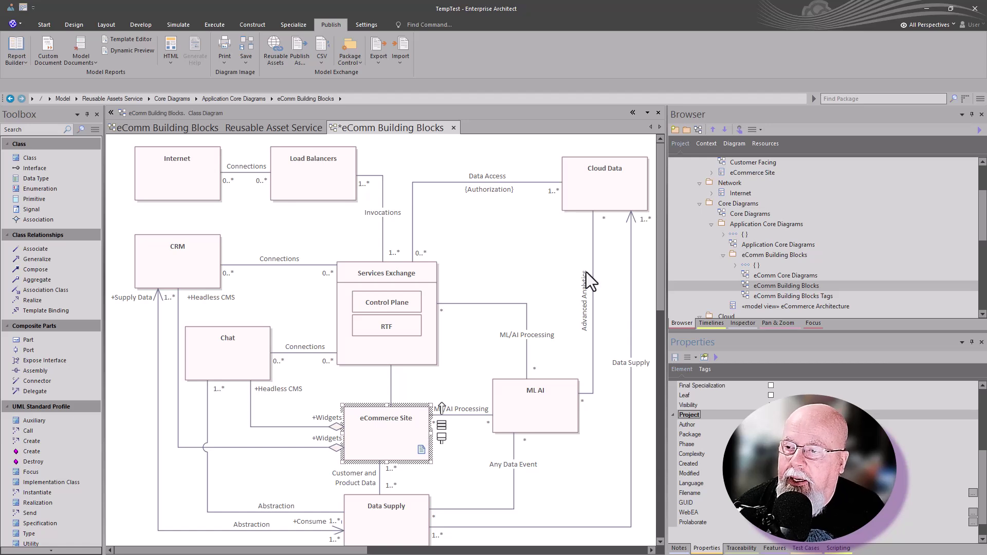
Step: Open the diagram in the root-level eComm Building Blocks package and examine the eCommerce Site element's project properties
scroll(964, 211, "up", 3)
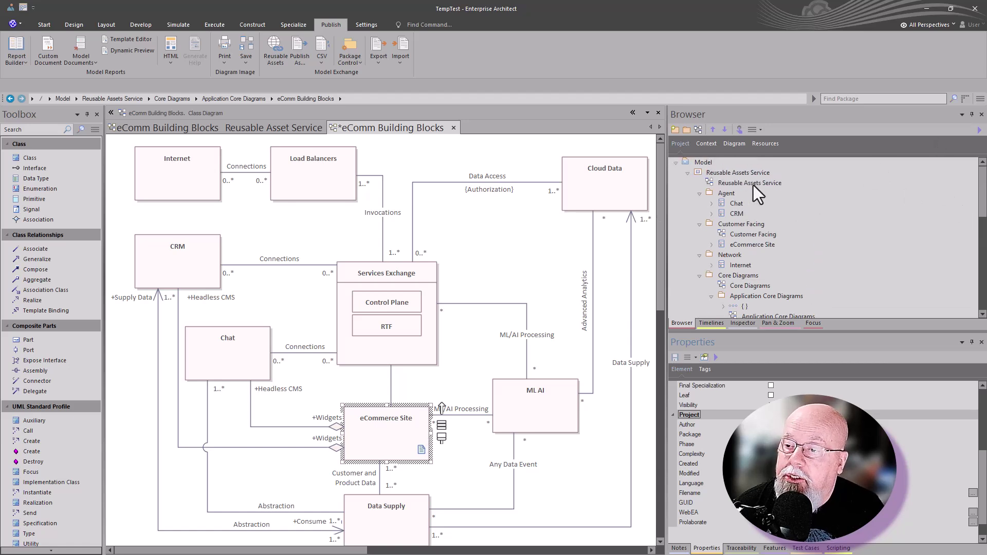
left_click(685, 172)
left_click(687, 183)
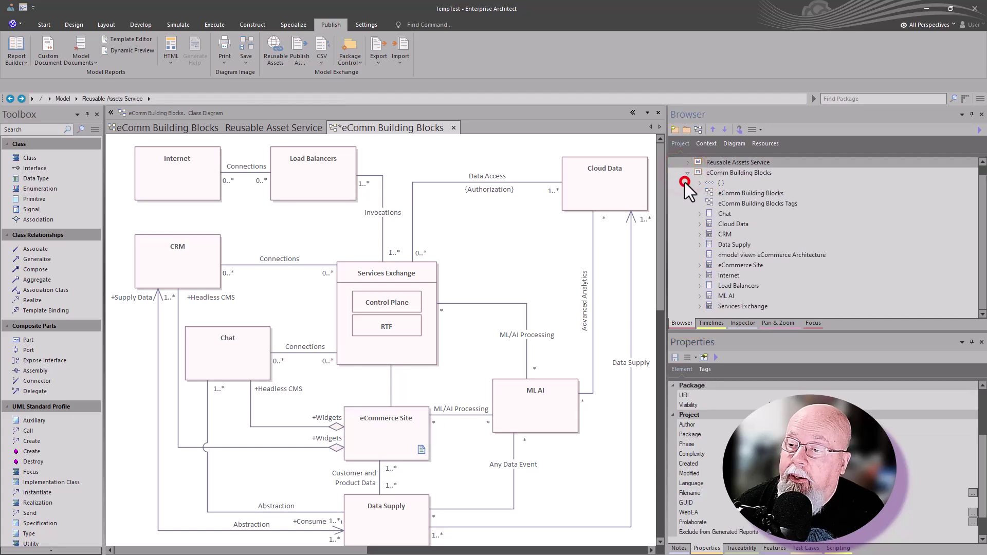
double_click(729, 197)
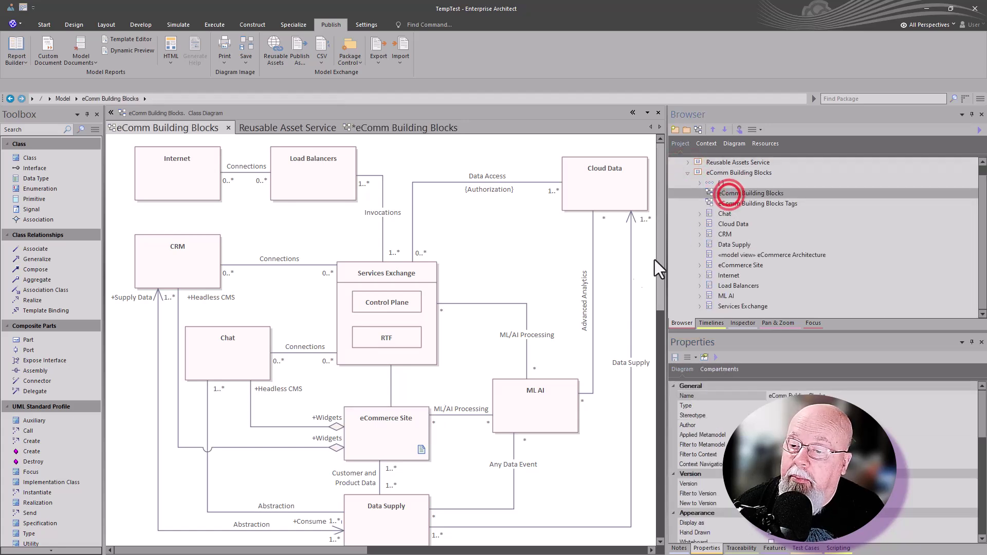
left_click(388, 415)
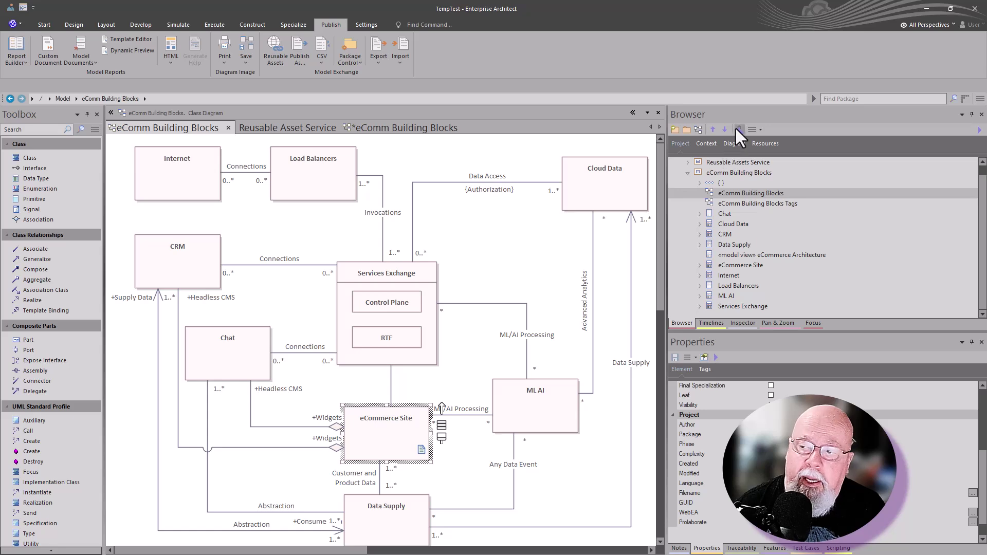
Step: Check the Native/XMI import settings for the root-level eComm Building Blocks package, and close them without importing
left_click(717, 170)
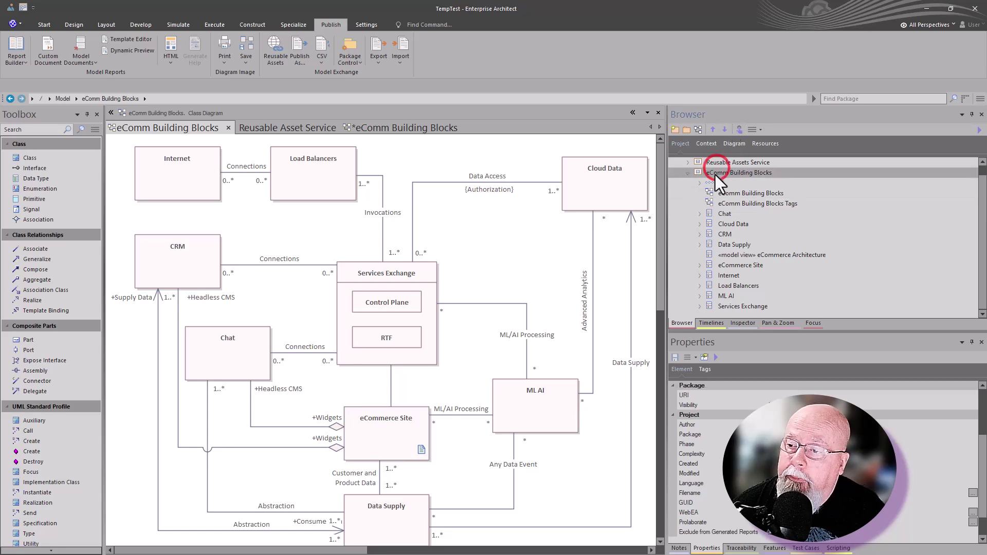
key("ctrl+alt+i")
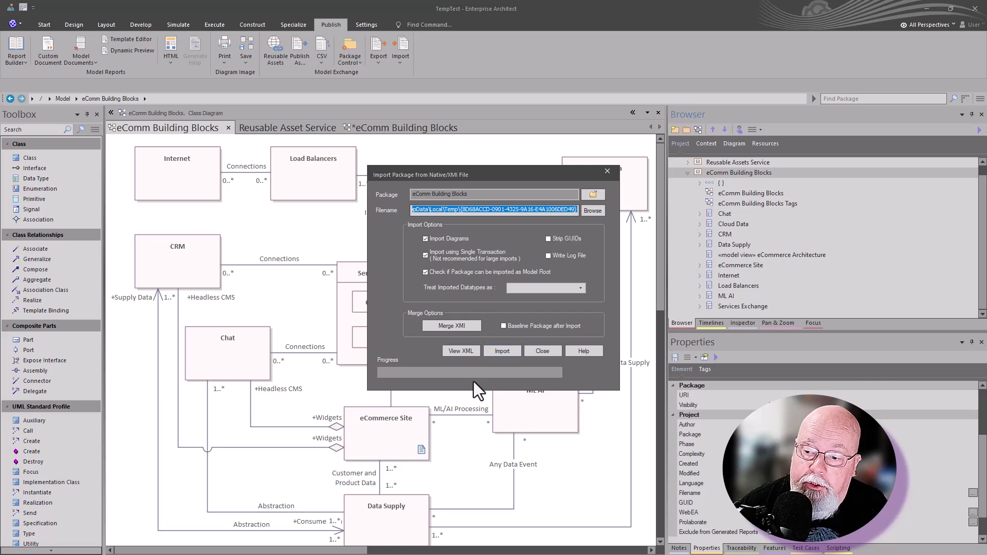
left_click(535, 351)
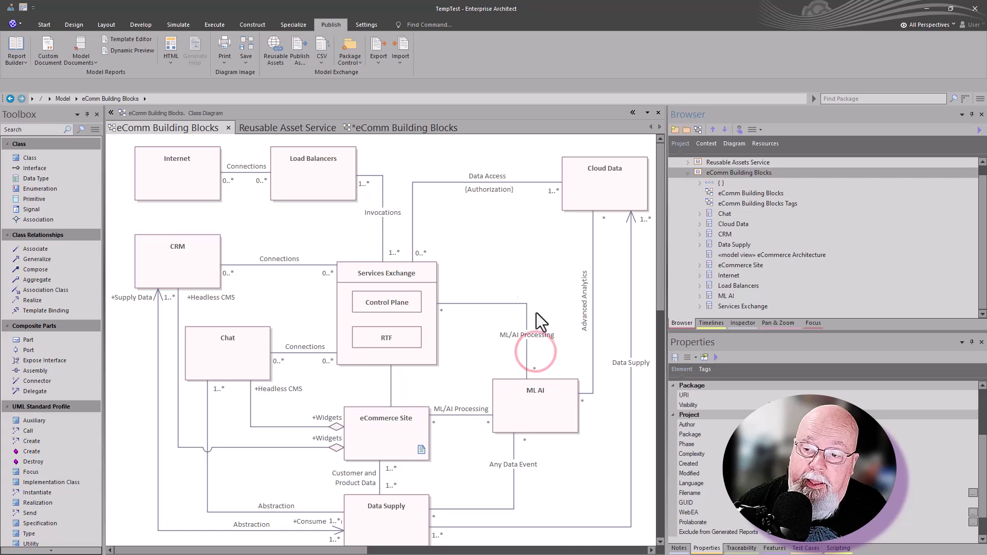
Step: Revisit the XMI-imported diagram and the asset registry, and return to the registry-imported eComm Building Blocks diagram
left_click(181, 124)
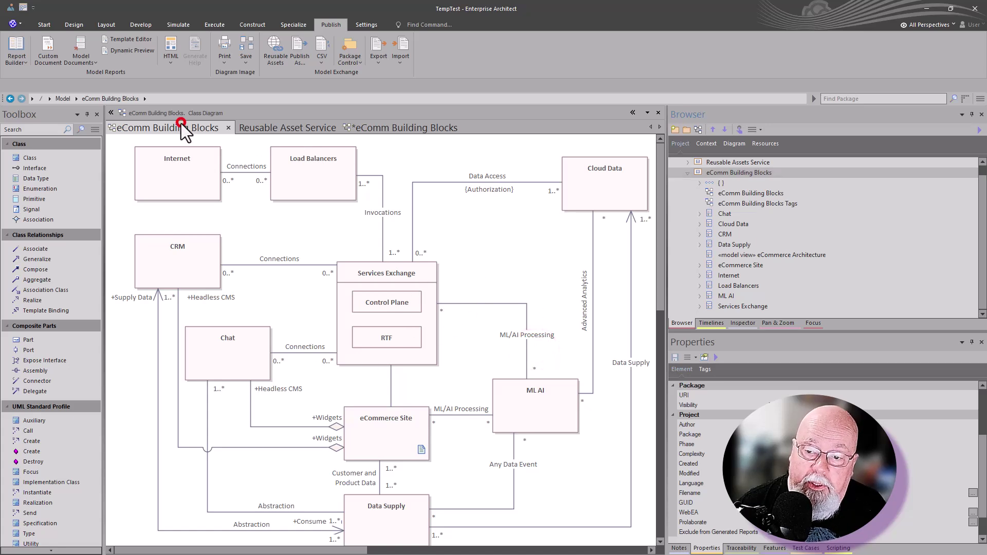
left_click(255, 125)
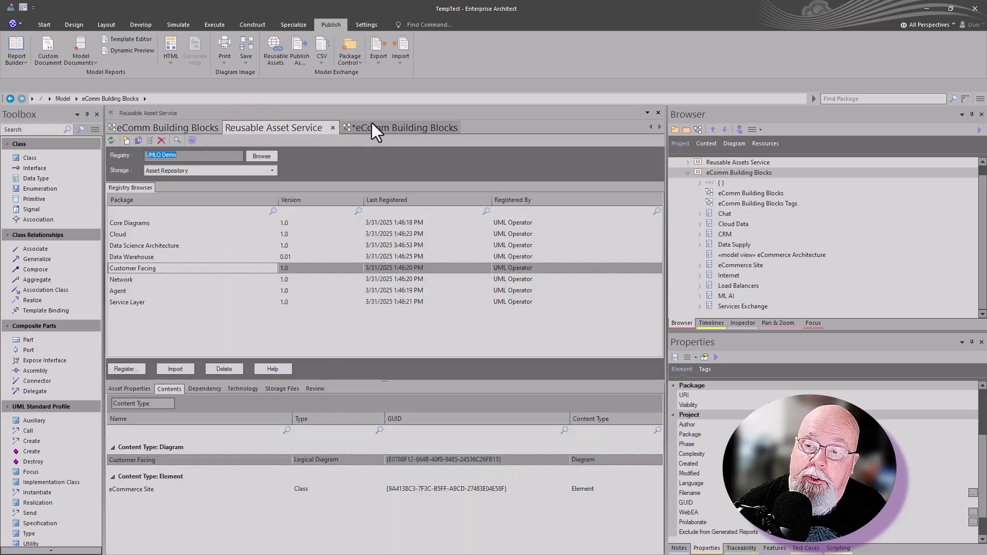
left_click(370, 126)
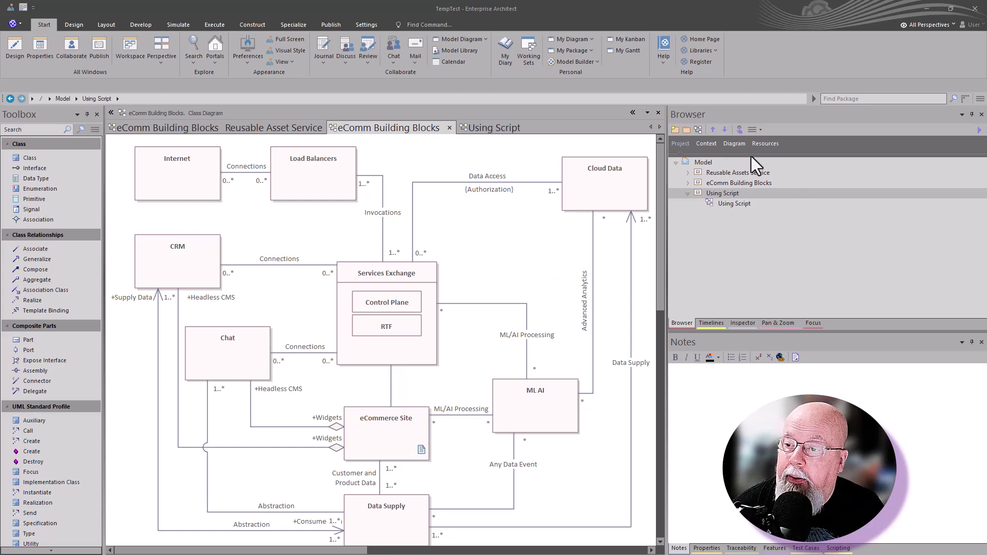
Step: Run the Extract by ObjectID script on the Using Script package and make its App Id prompt ready for entry
right_click(720, 196)
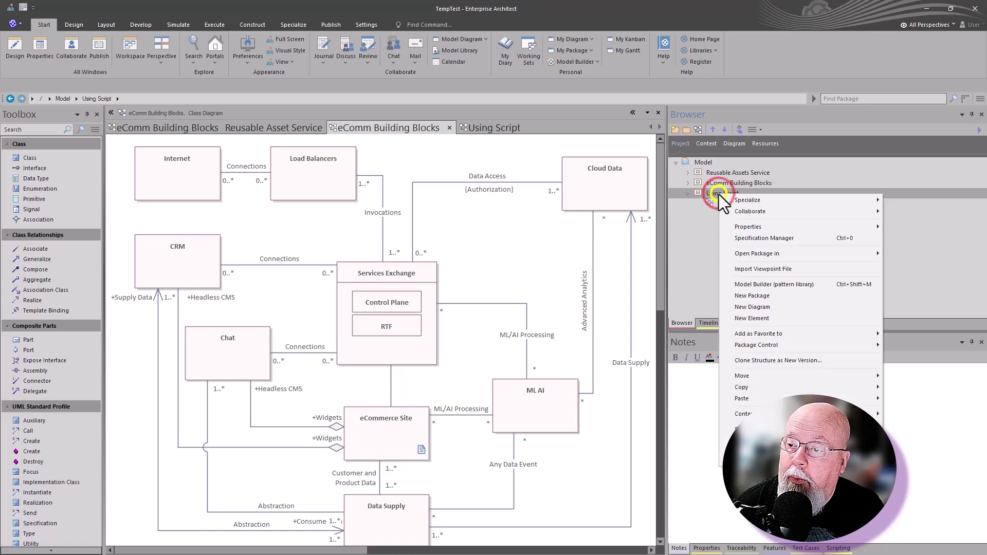
left_click(744, 198)
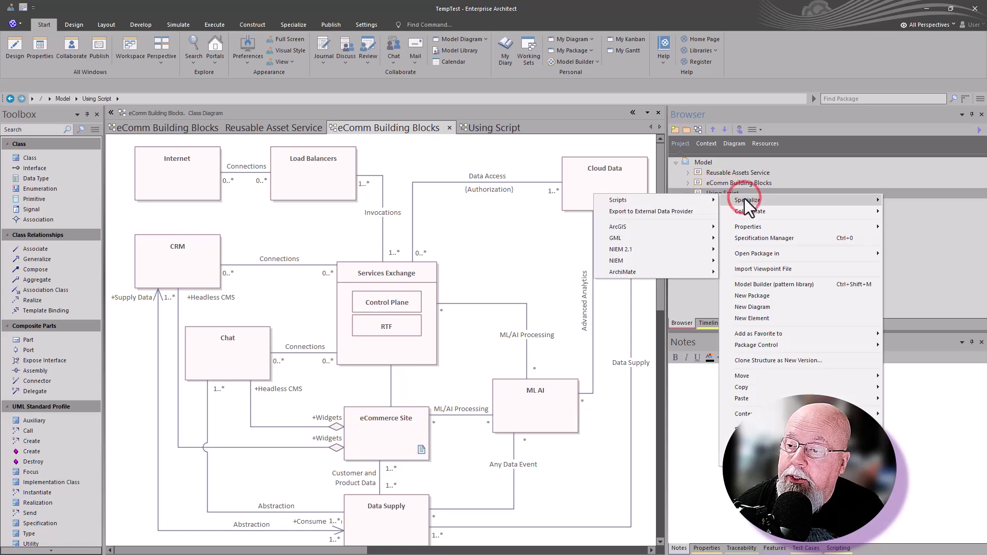
left_click(669, 199)
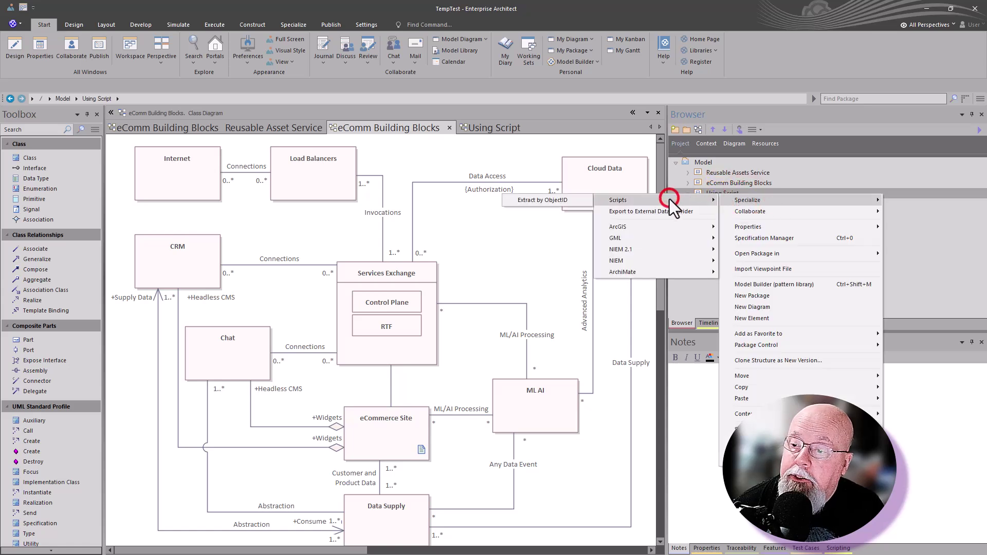
left_click(553, 205)
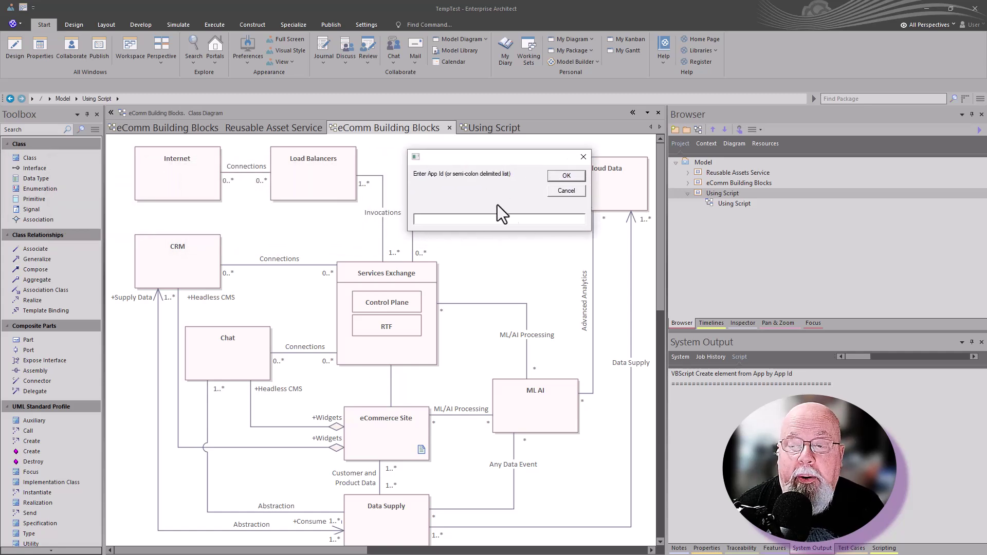
left_click(459, 221)
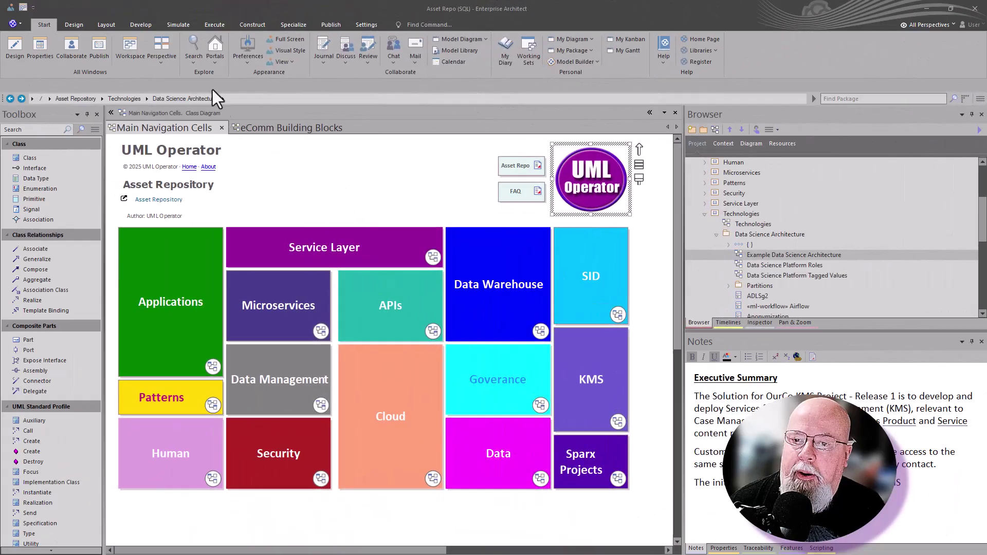
Step: In the Asset Repo model, open the model search and choose the Solution - All Assets query from My Searches
left_click(199, 44)
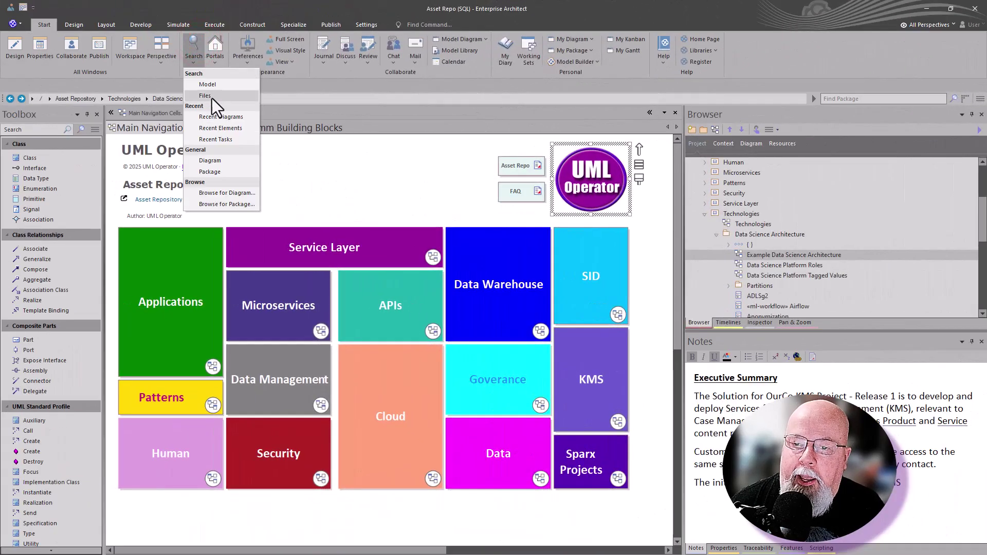
left_click(220, 85)
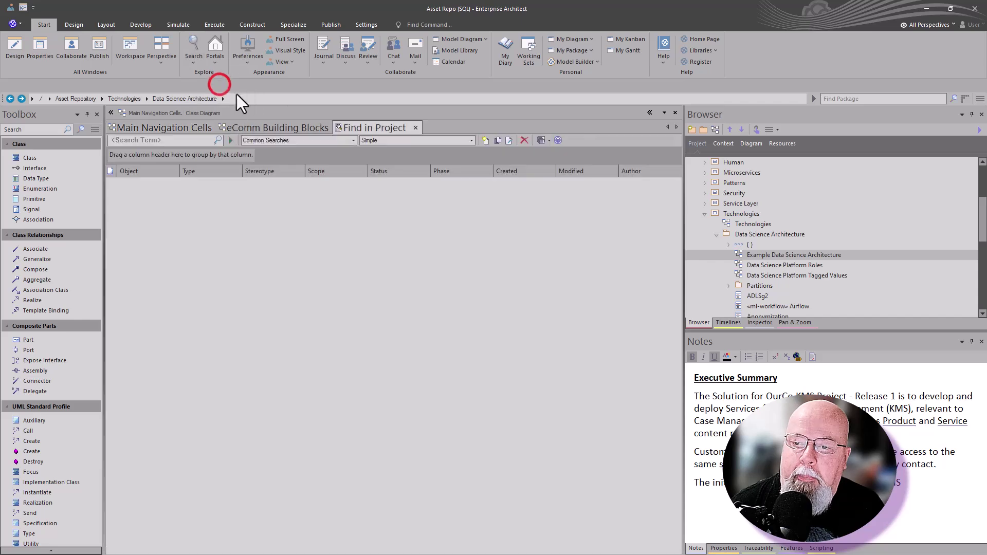
left_click(351, 142)
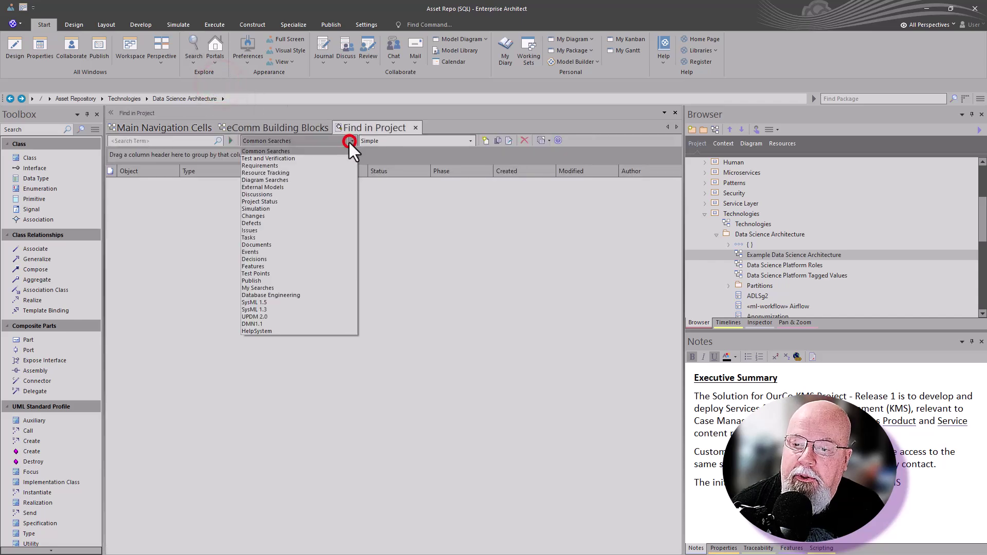
left_click(264, 289)
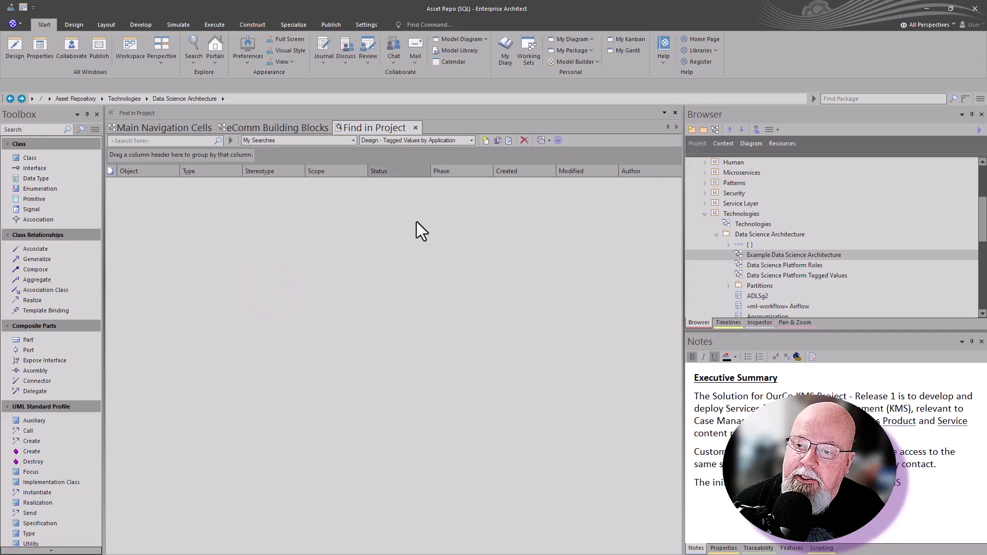
left_click(353, 140)
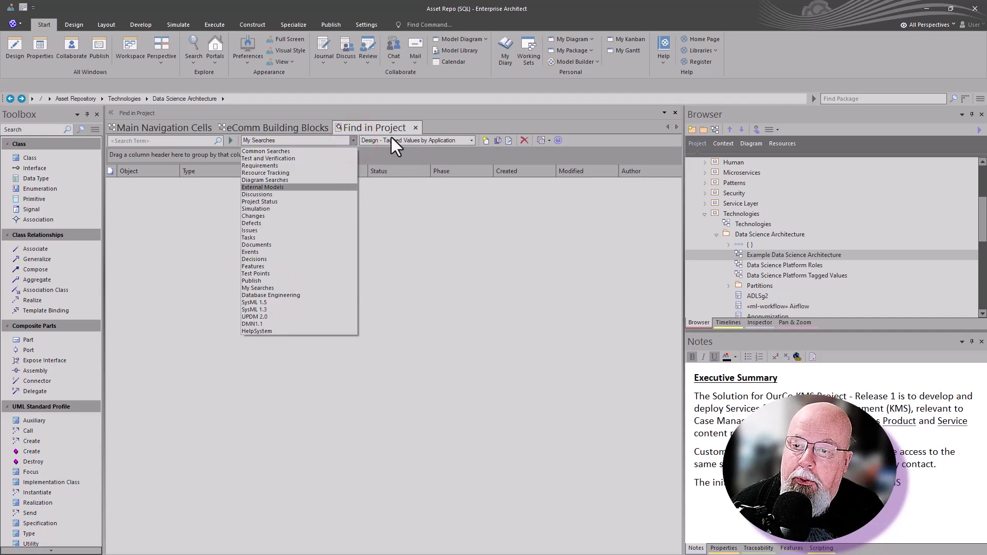
left_click(468, 138)
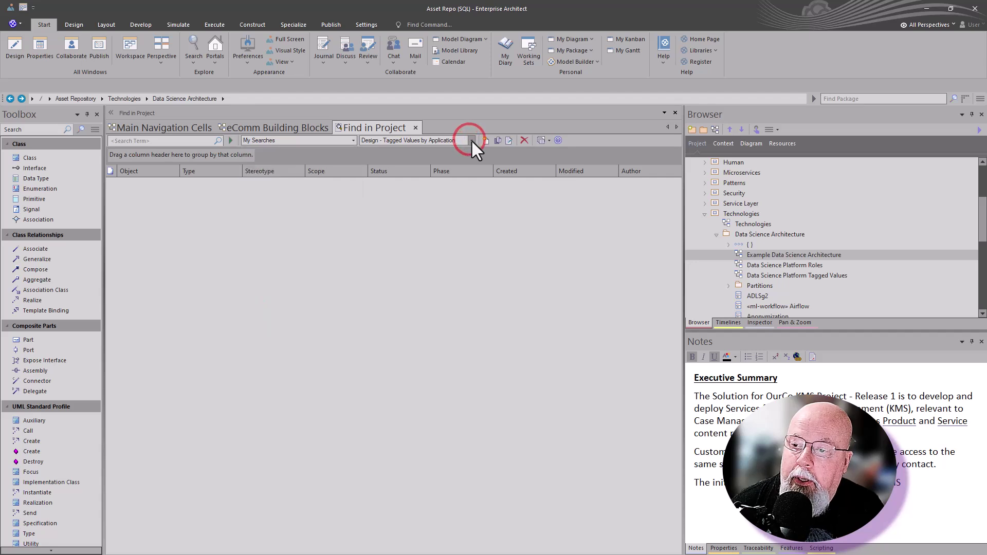
left_click(471, 140)
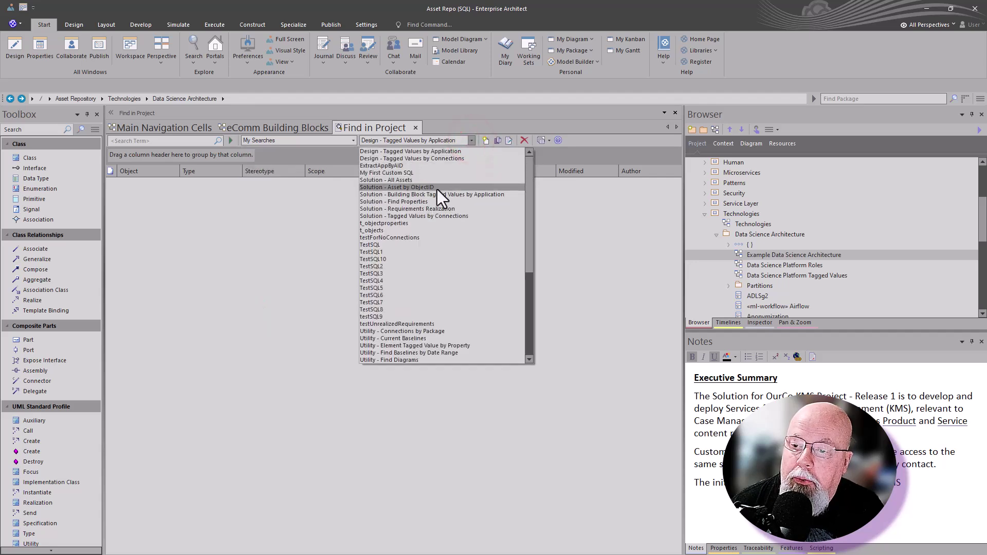
left_click(399, 179)
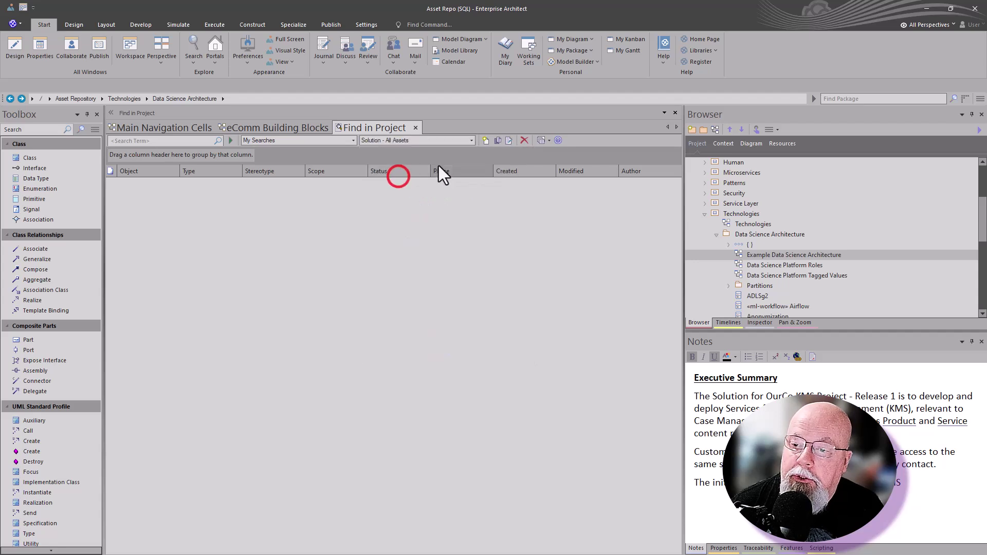
Step: Examine the full SQL statement of the Solution - All Assets query, and close the query editor without changes
left_click(509, 142)
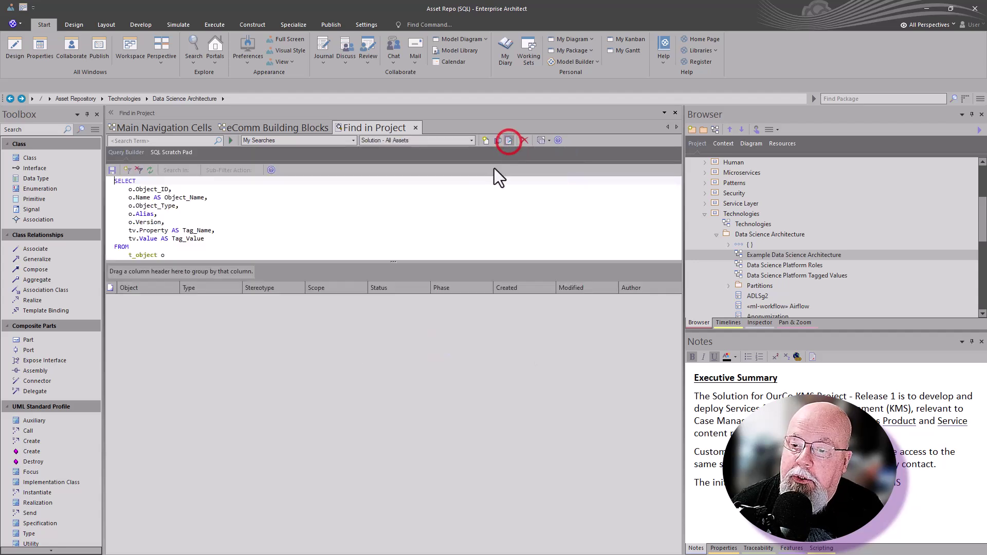
left_click_drag(414, 261, 425, 374)
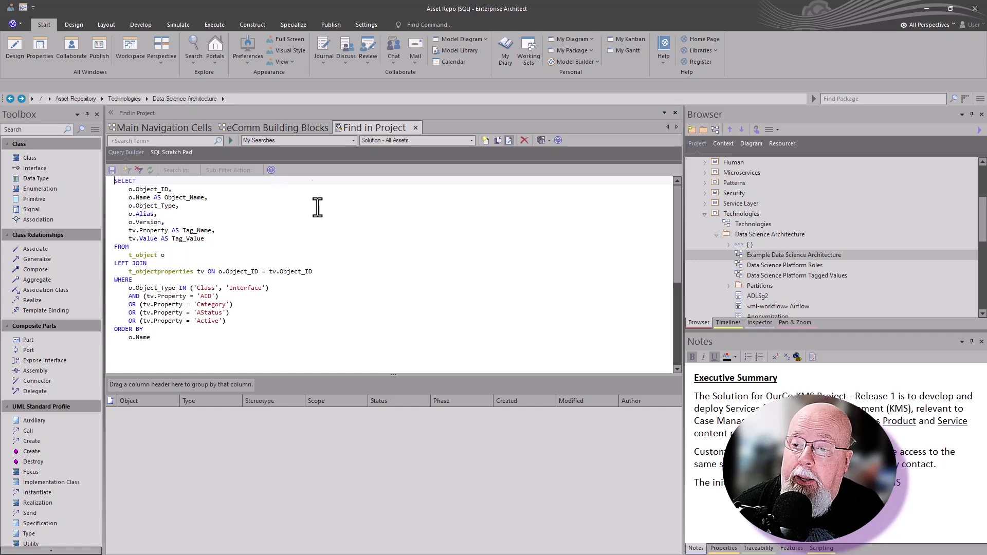
left_click(508, 140)
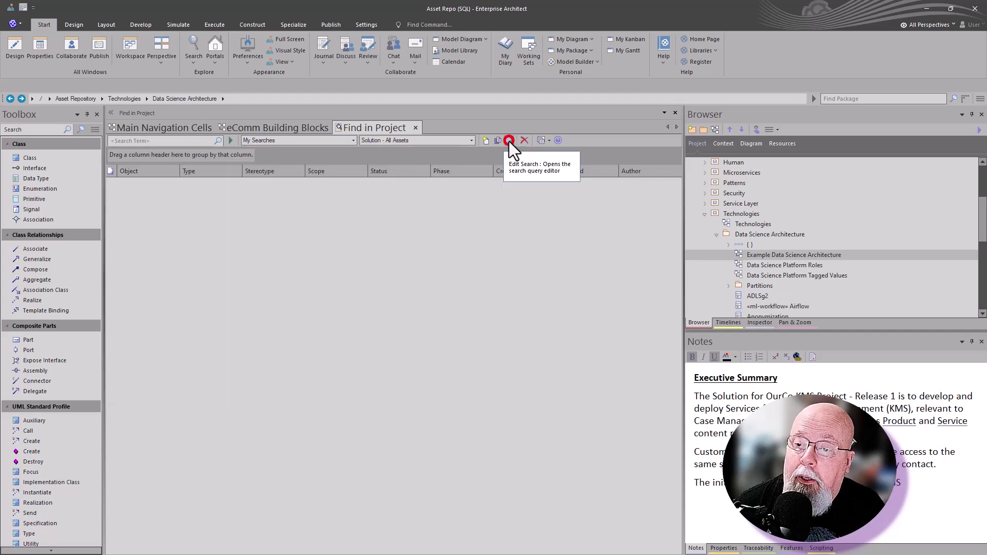
Step: Run the Solution - All Assets search and look up the Object_ID of the CRM class in the results
left_click(232, 141)
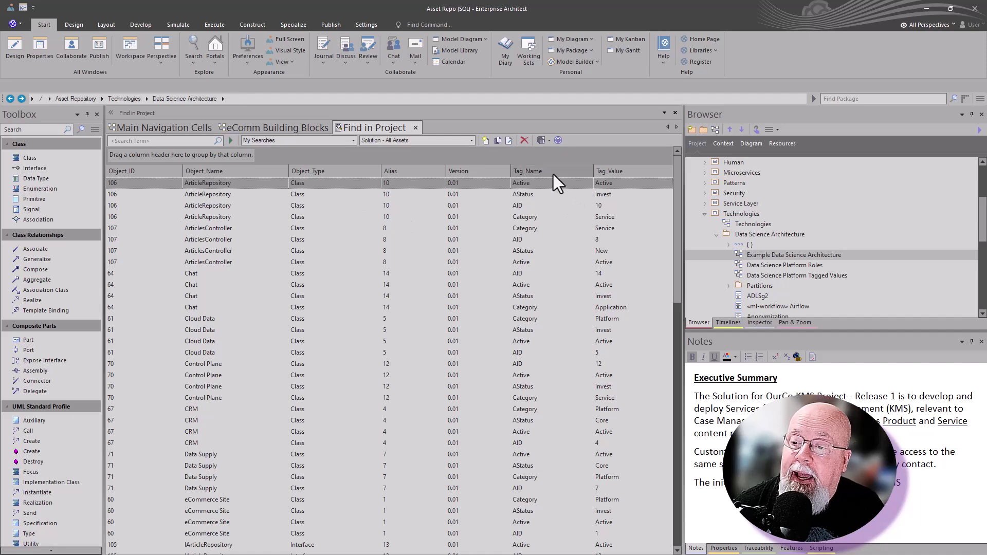
left_click(524, 203)
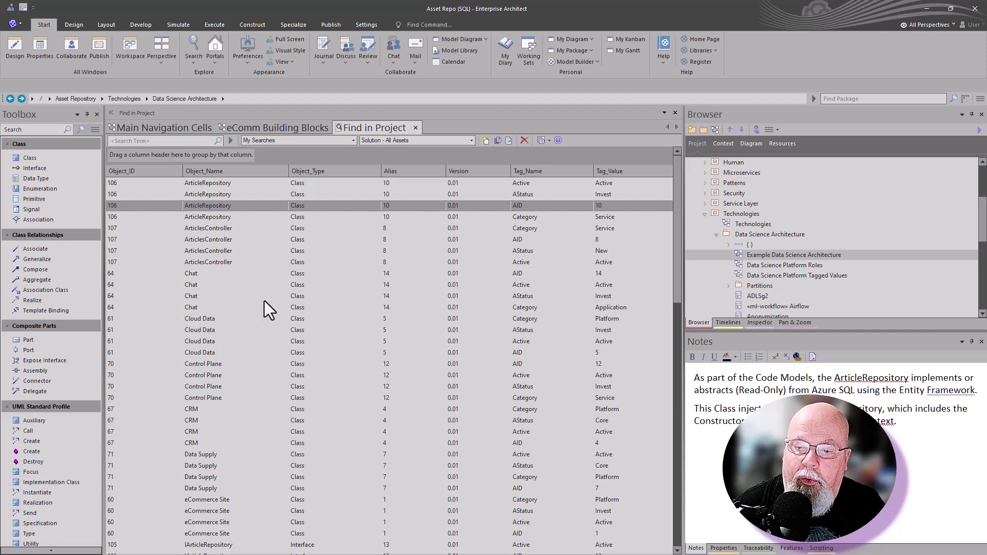
left_click(193, 410)
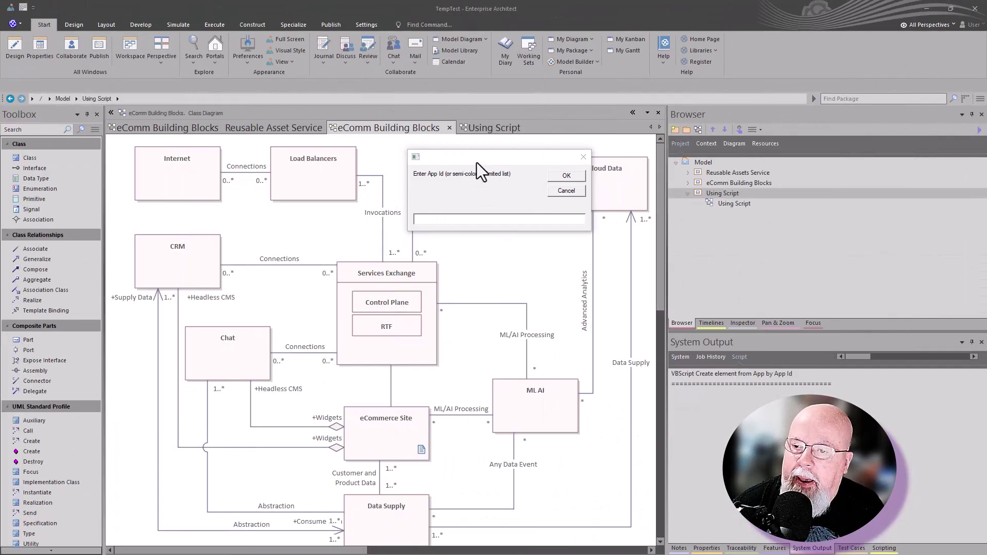
Step: Back in the TempTest model, submit 67 as the App Id to extract that element into the Using Script package
left_click(476, 160)
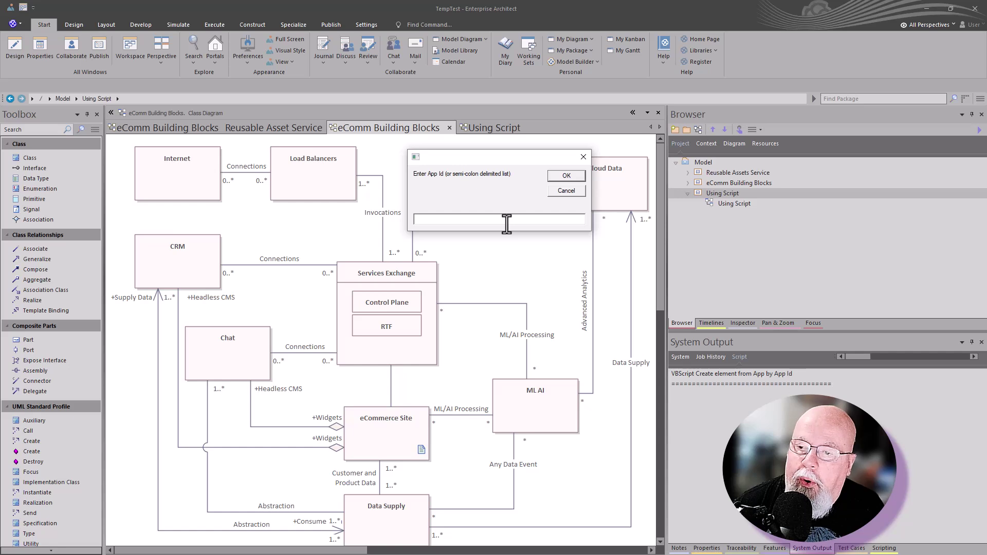
left_click(720, 196)
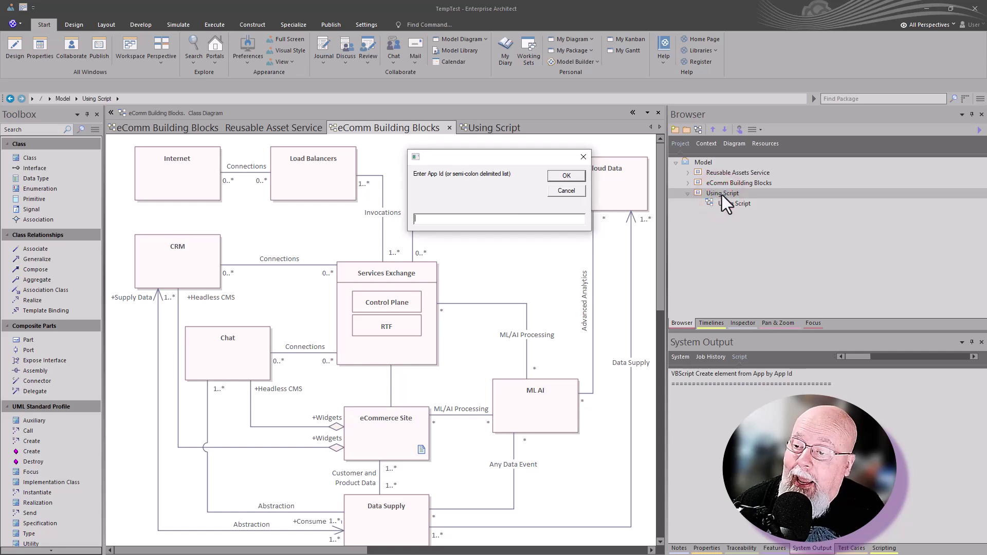
left_click(482, 218)
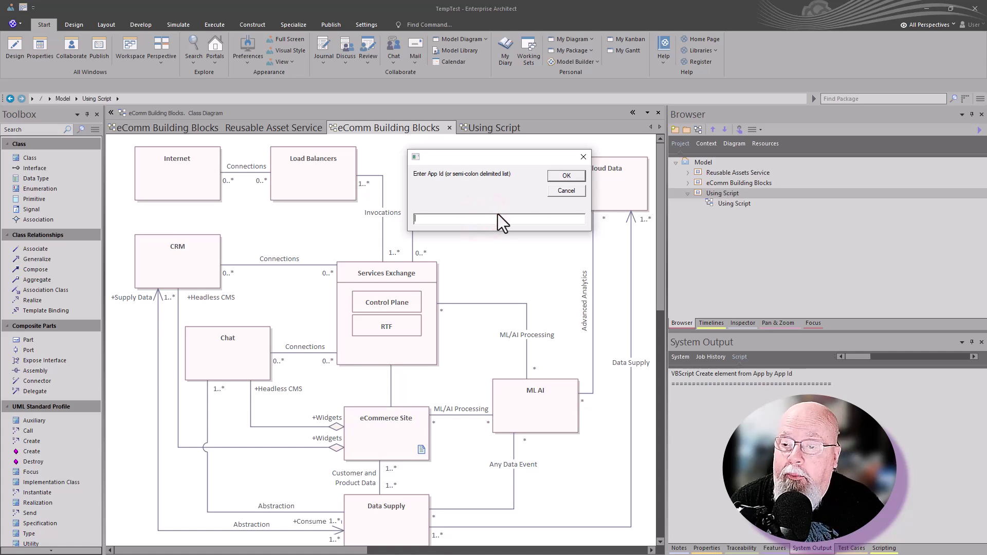
type("67")
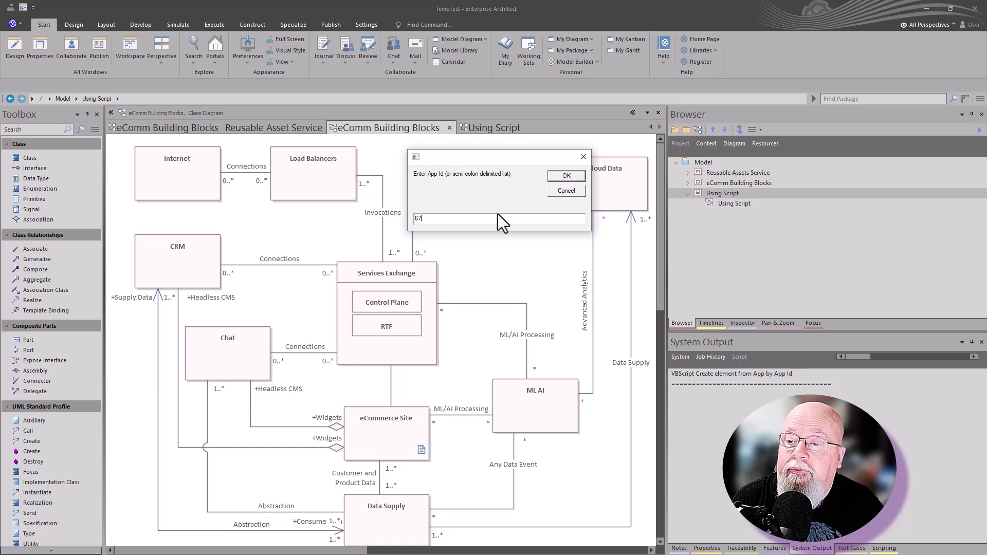
left_click(579, 175)
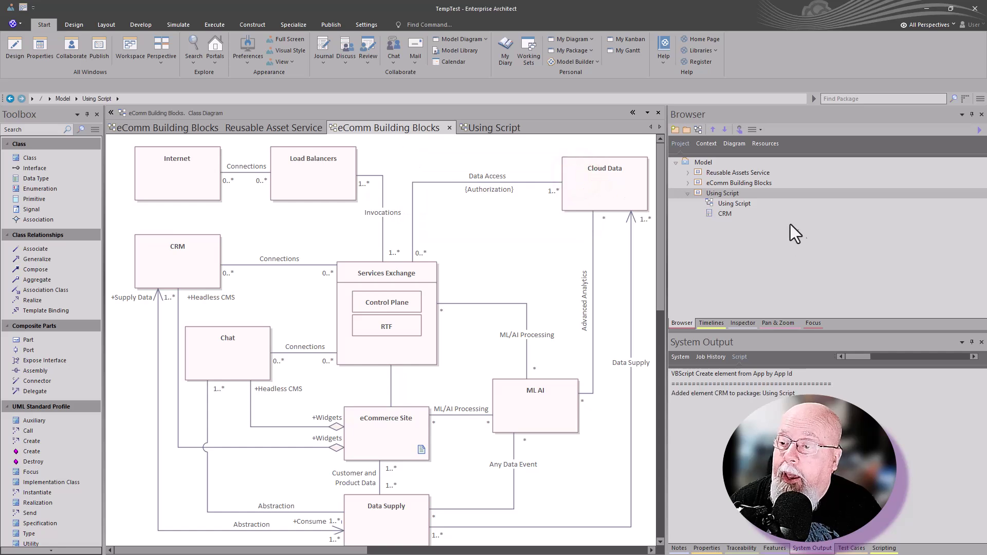
Step: Open the Using Script diagram and place the extracted CRM element in its upper-left area
double_click(734, 205)
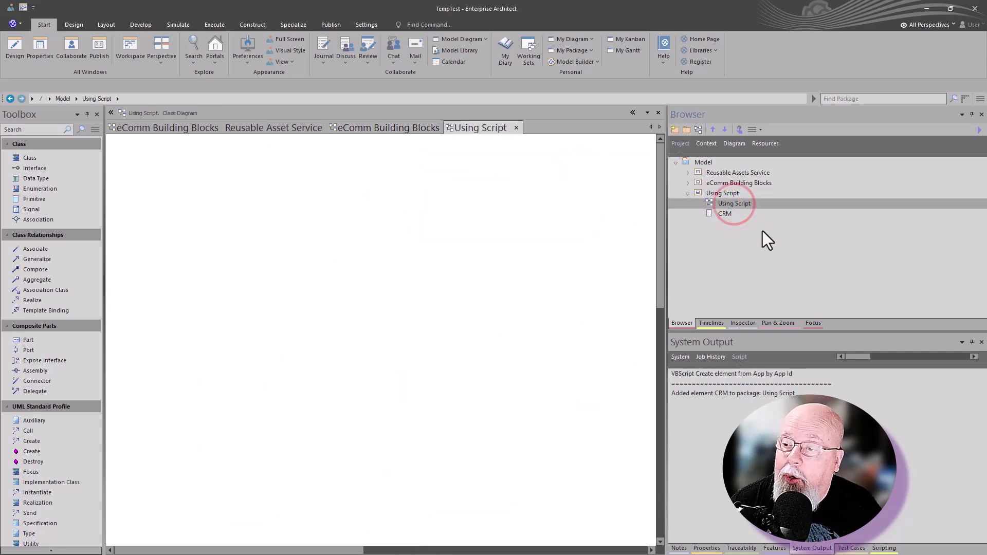
left_click_drag(728, 214, 185, 176)
left_click(486, 319)
Step: Review the general properties and notes of the CRM class, and close them without changes
double_click(185, 176)
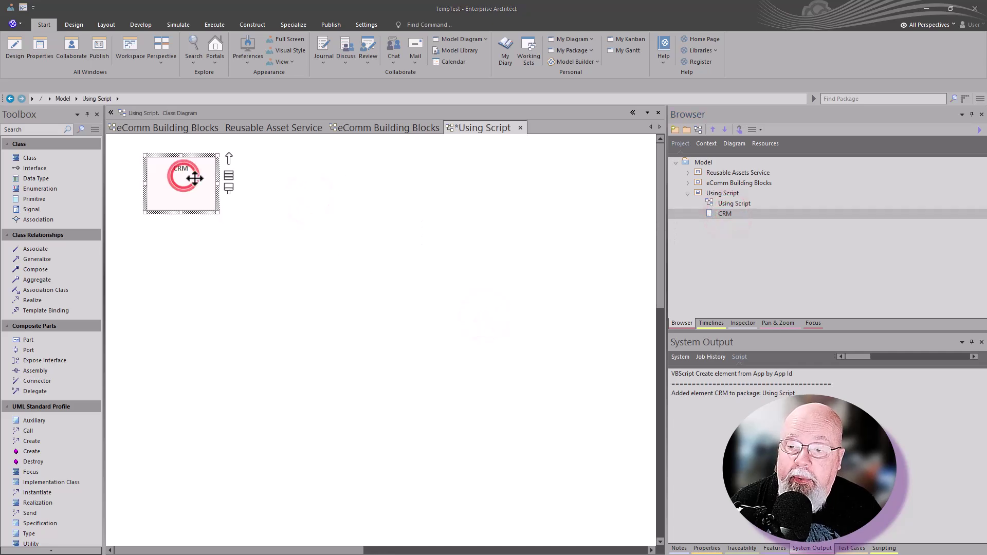
left_click_drag(264, 184, 498, 163)
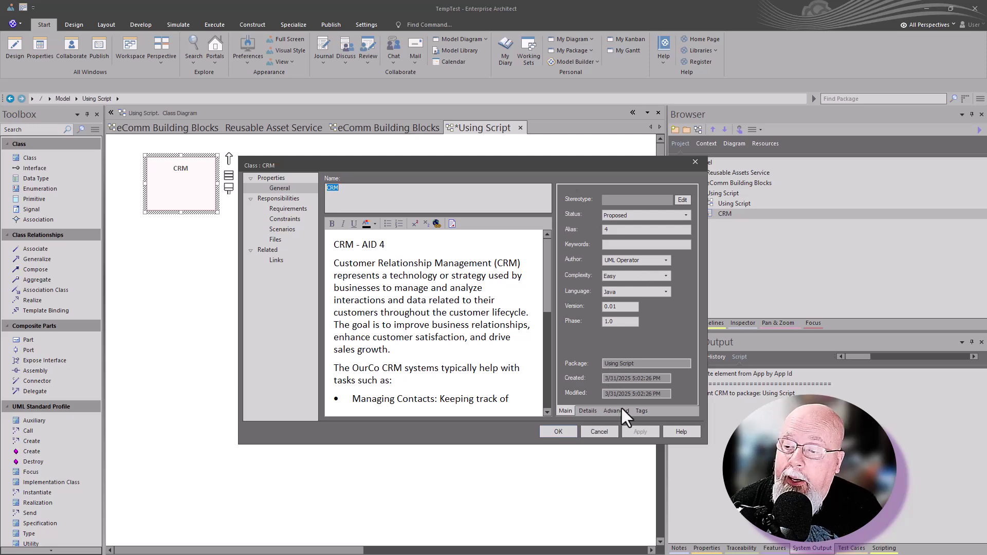
left_click(596, 430)
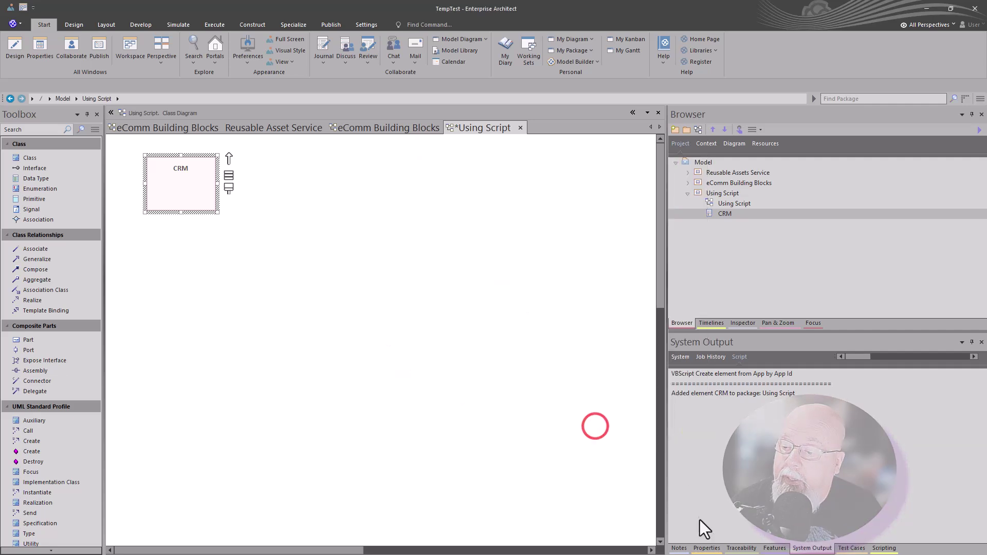
Step: Show the CRM element's project properties and highlight its complete GUID for inspection
left_click(707, 548)
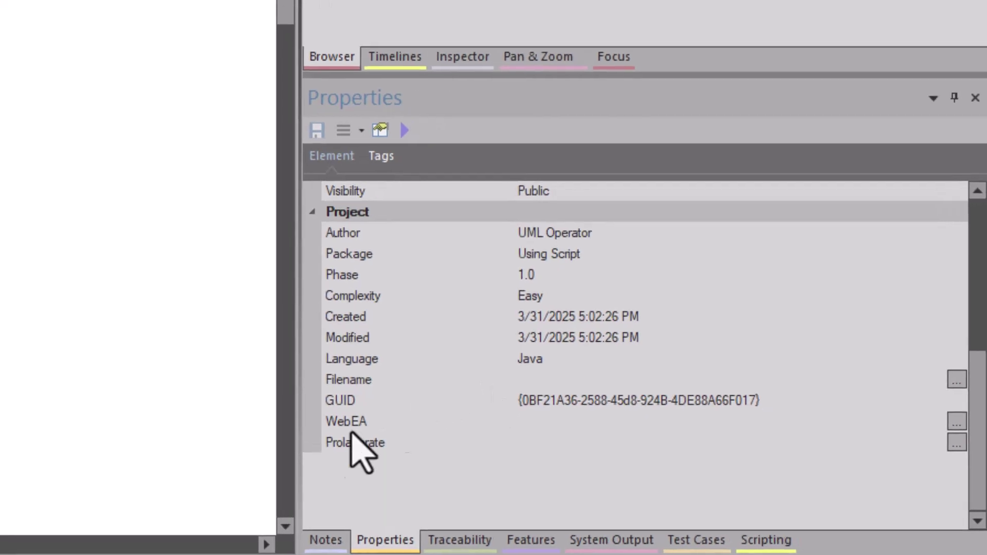
left_click(332, 444)
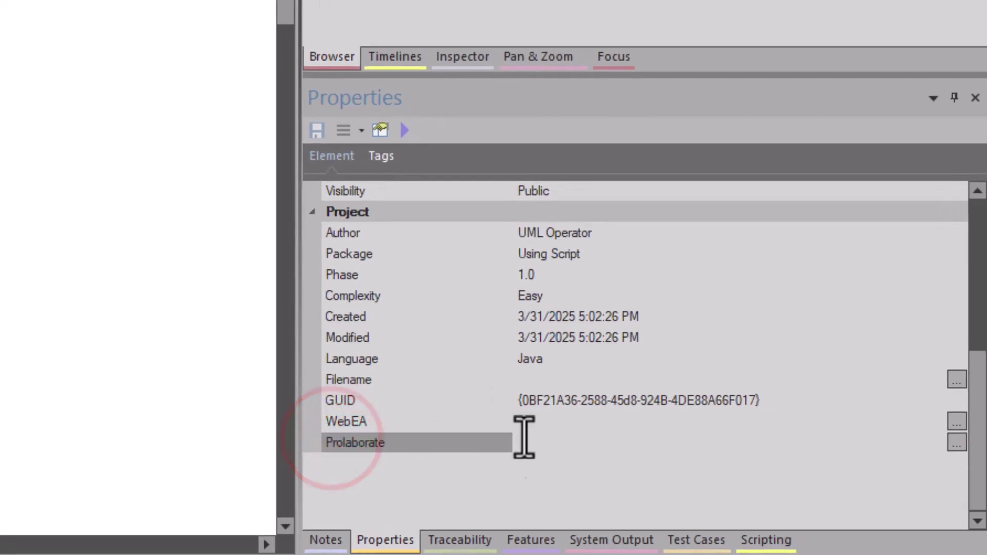
left_click(570, 400)
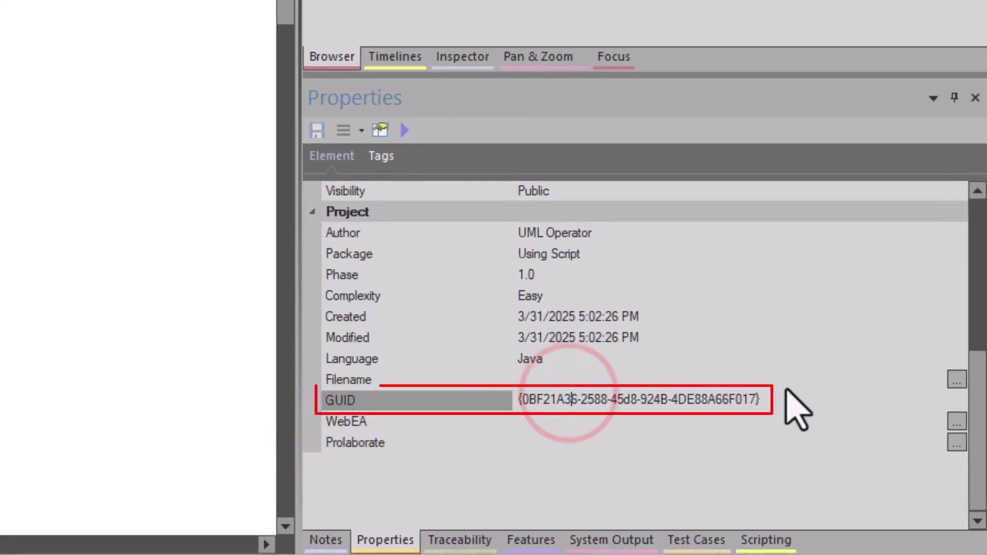
left_click_drag(776, 400, 500, 398)
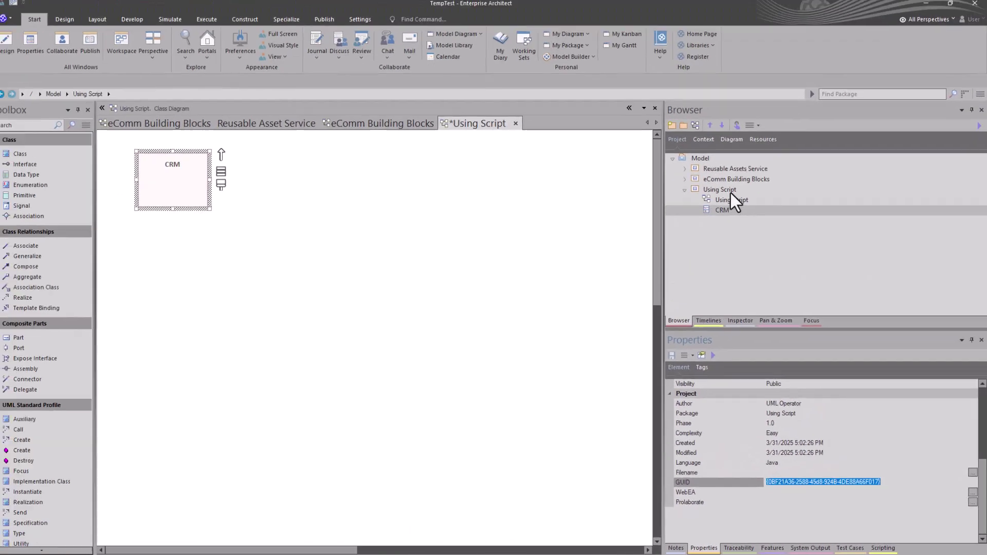
Step: Rerun the Extract by ObjectID script on the Using Script package with App Id 67 to extract a second CRM element
left_click(730, 193)
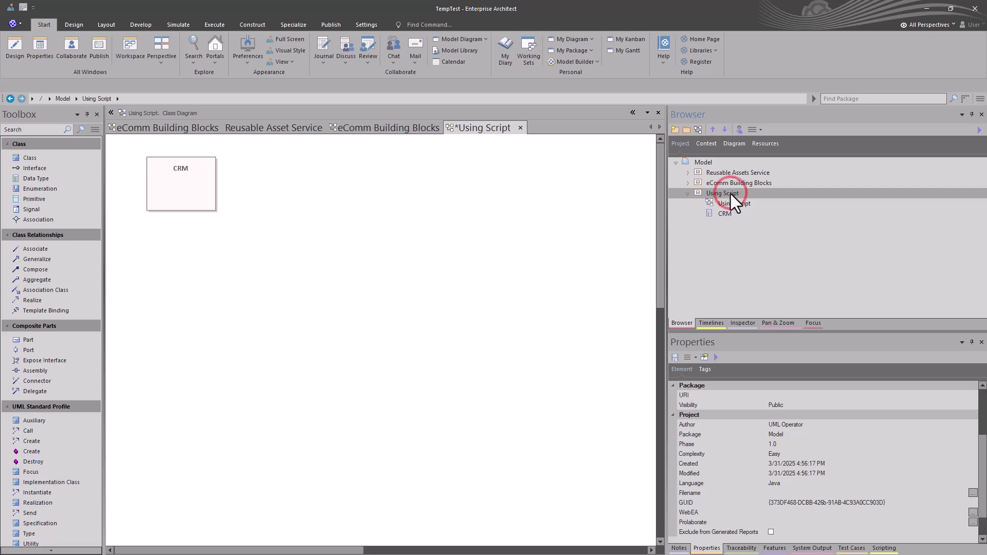
right_click(730, 193)
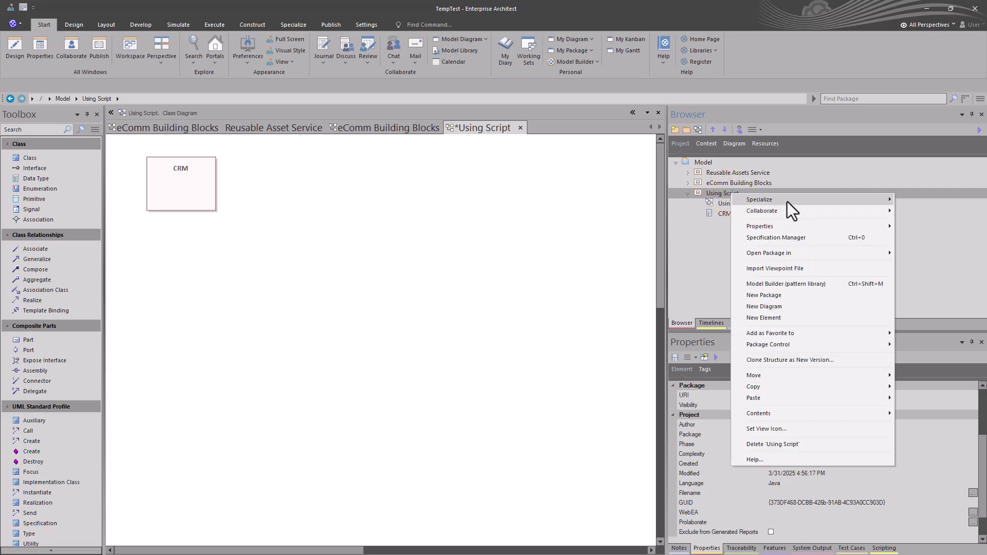
left_click(787, 200)
mouse_move(697, 198)
left_click(532, 199)
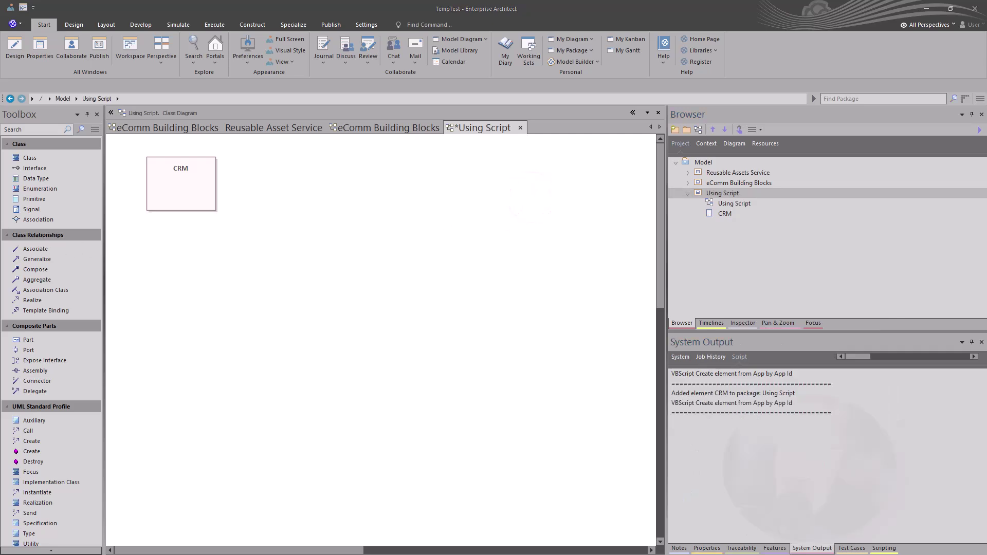
left_click_drag(73, 178, 438, 175)
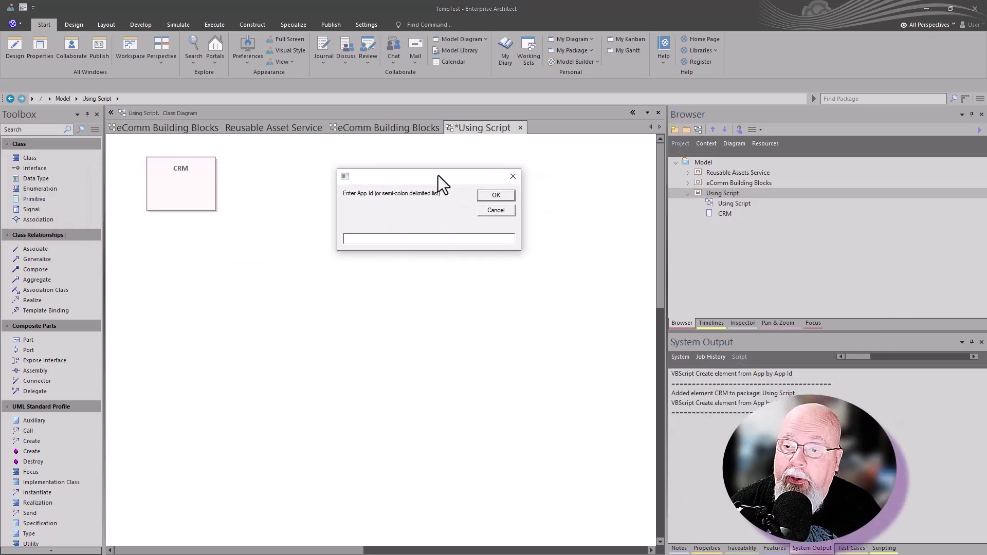
left_click(409, 241)
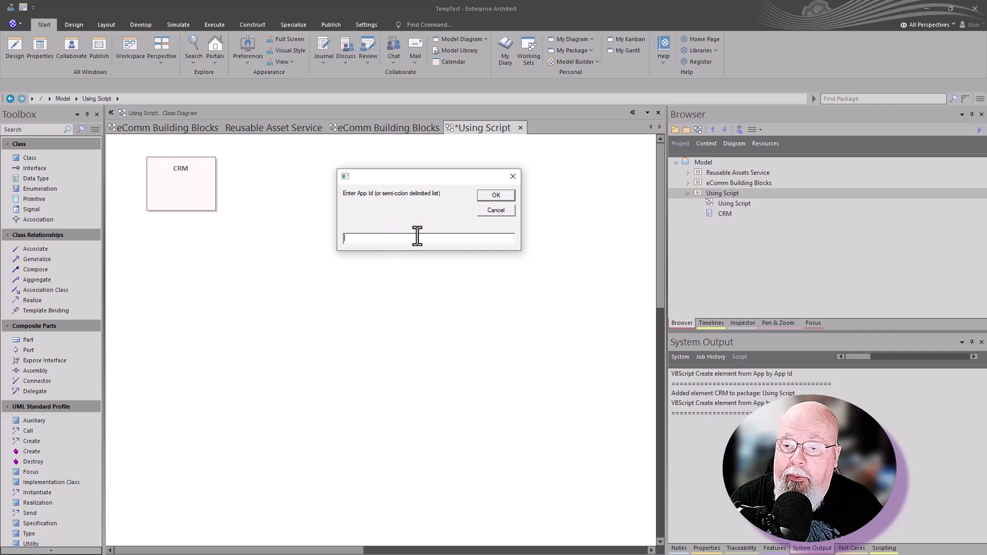
type("67")
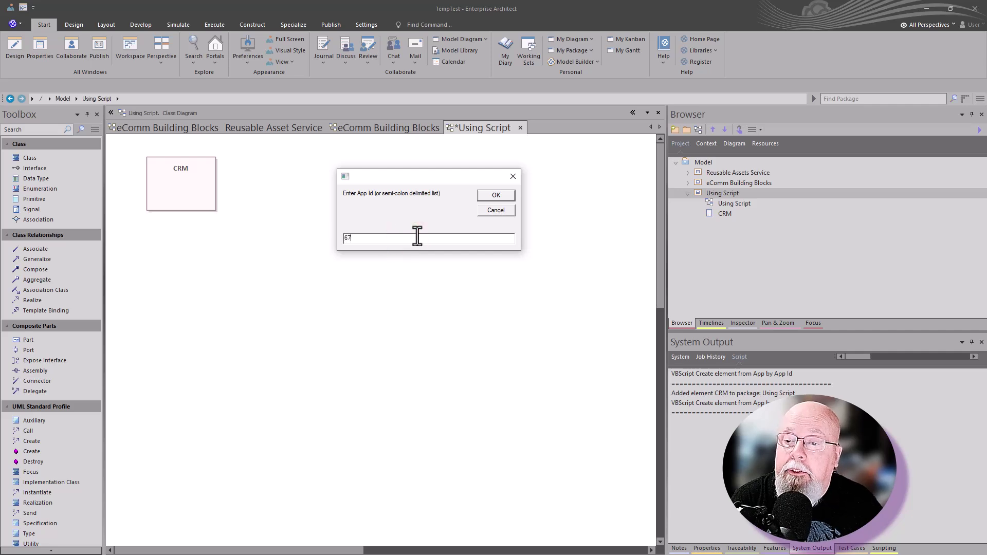
left_click(495, 195)
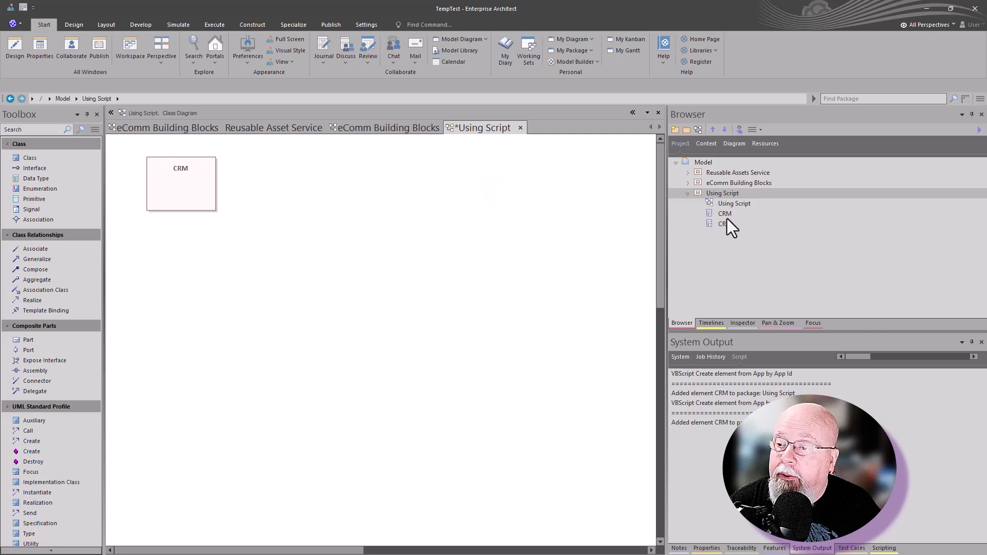
Step: Place the second extracted CRM element on the Using Script diagram as a link, just right of the first CRM element
left_click_drag(726, 222, 464, 210)
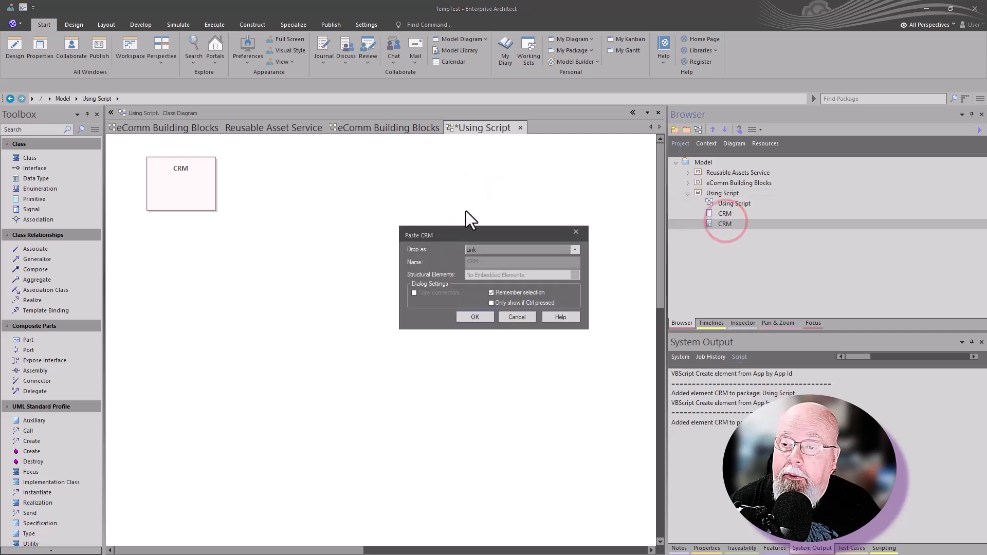
left_click(474, 316)
left_click_drag(514, 240, 324, 204)
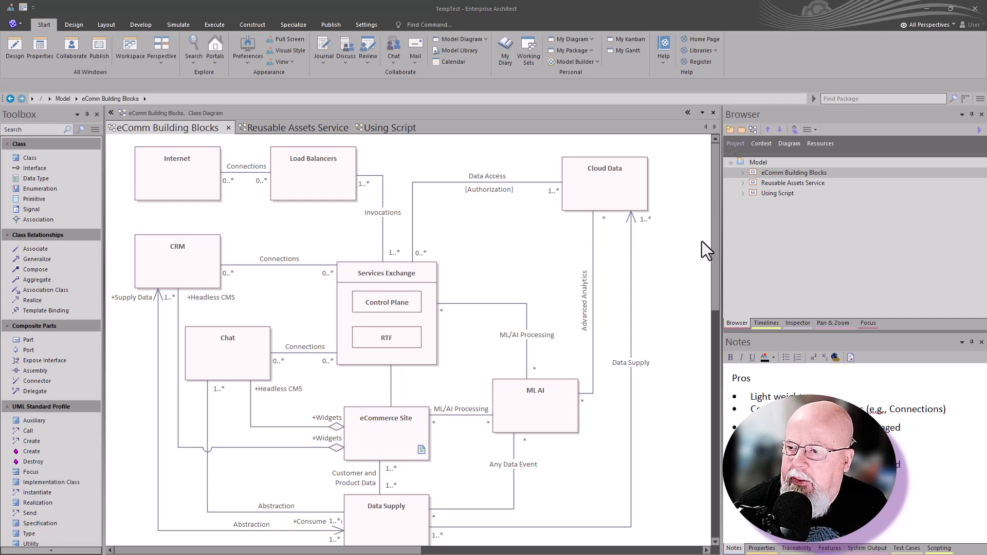
Step: Review the diagram notes of eComm Building Blocks, Reusable Assets Service and Using Script in turn
left_click(460, 222)
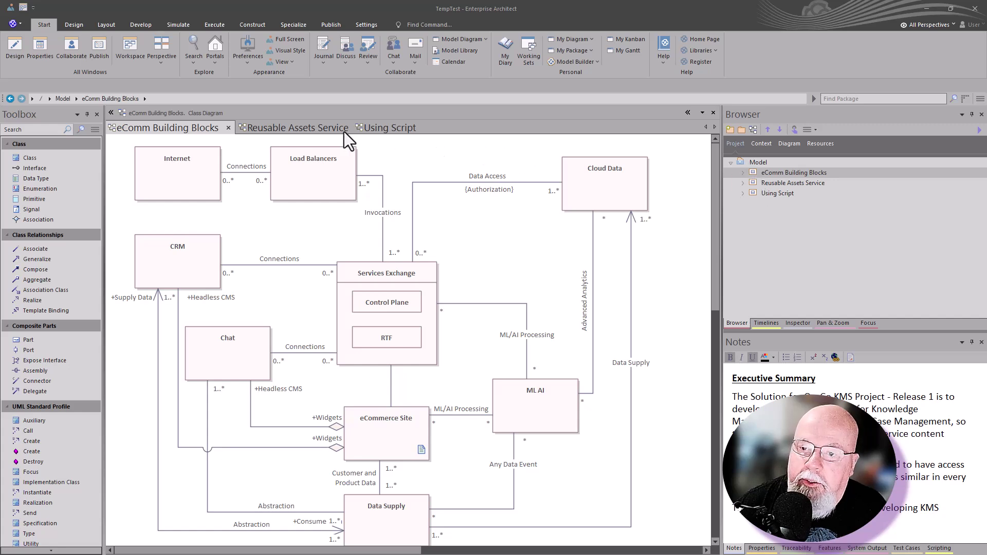
left_click(319, 129)
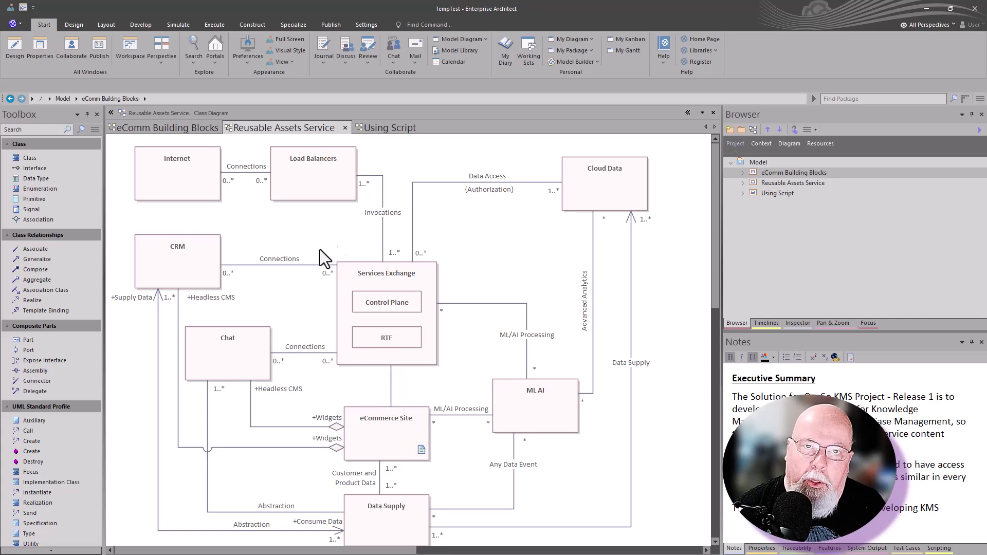
left_click(380, 127)
left_click(375, 255)
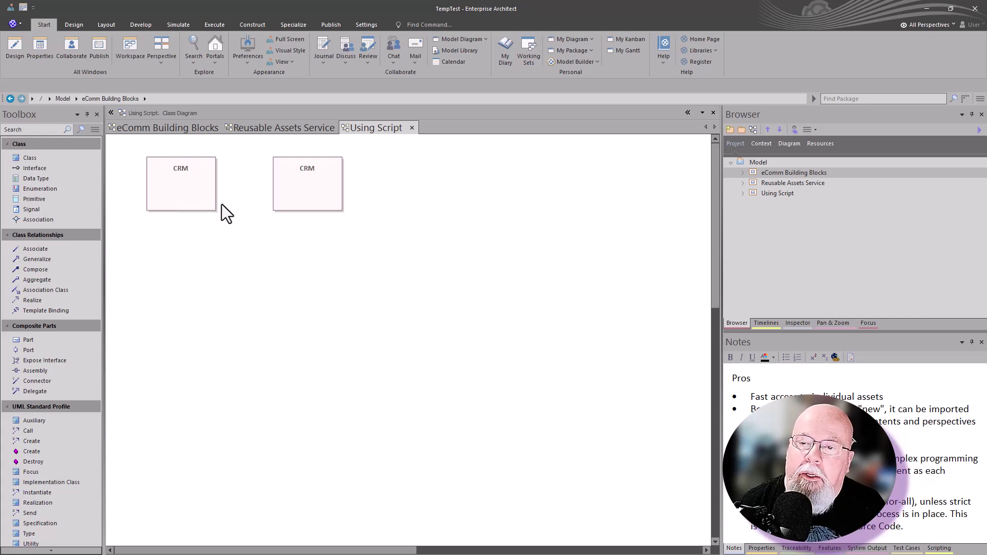
Step: Compare the notes of the two CRM elements on the Using Script diagram
left_click(282, 187)
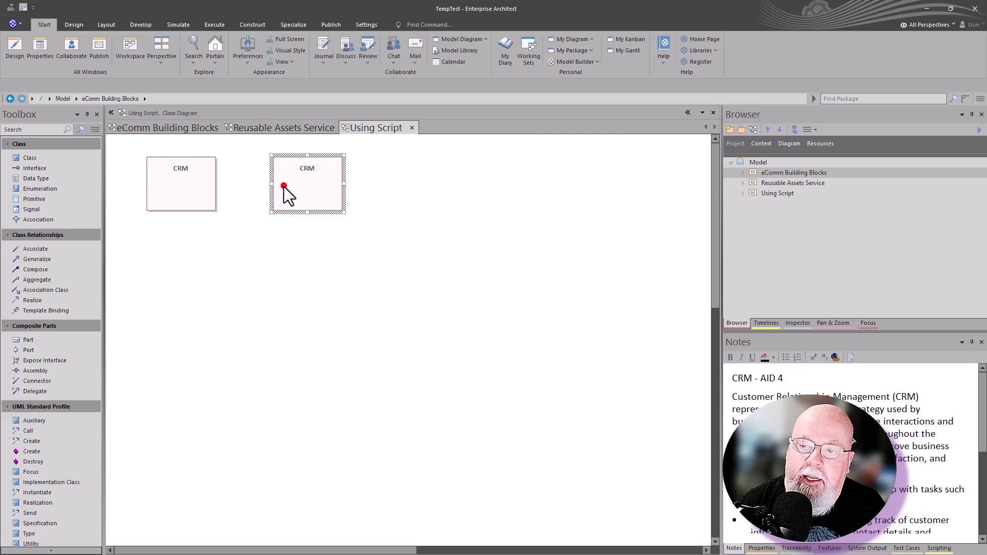
left_click(208, 184)
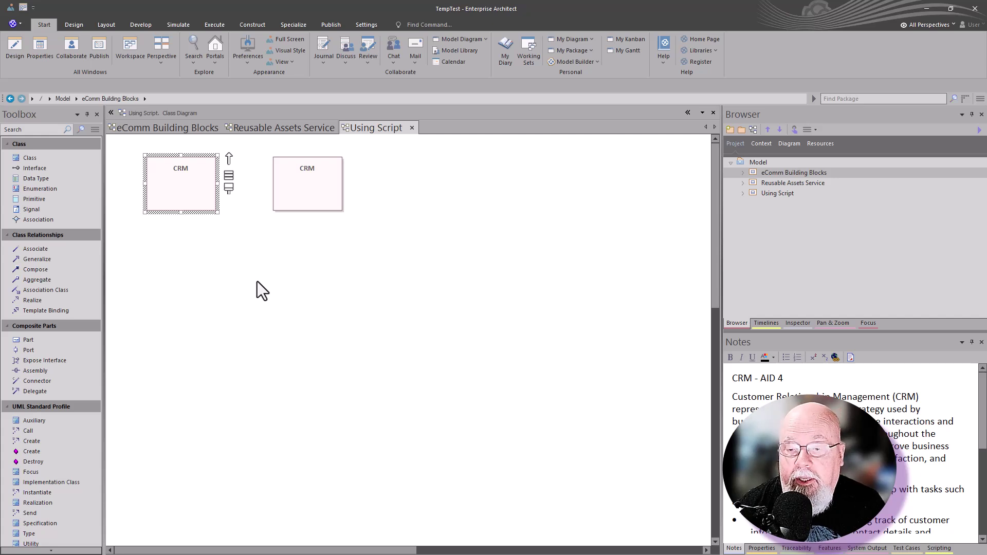
left_click(288, 193)
Step: Open the second CRM element's properties, highlight its notes text and show its tagged values
double_click(332, 218)
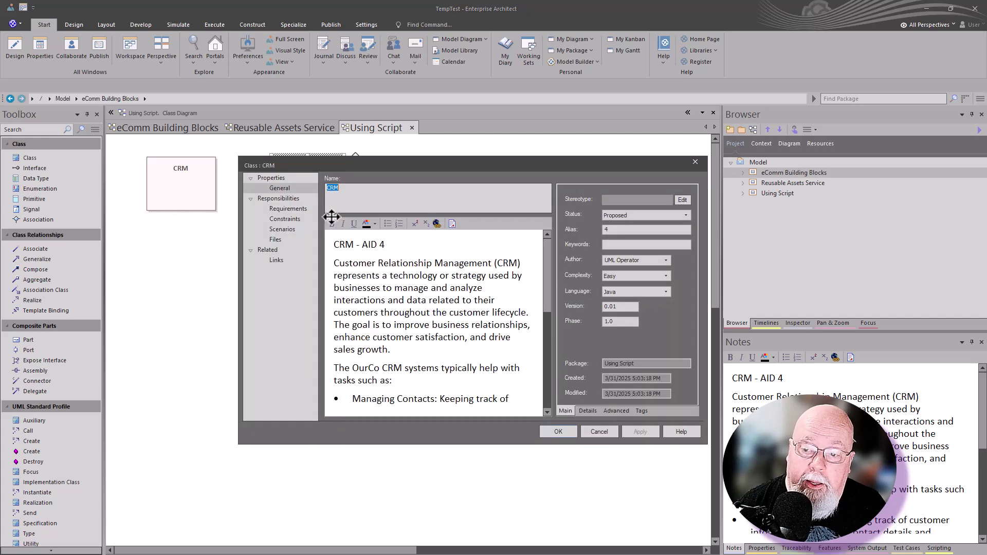
left_click(348, 251)
left_click_drag(344, 246, 406, 407)
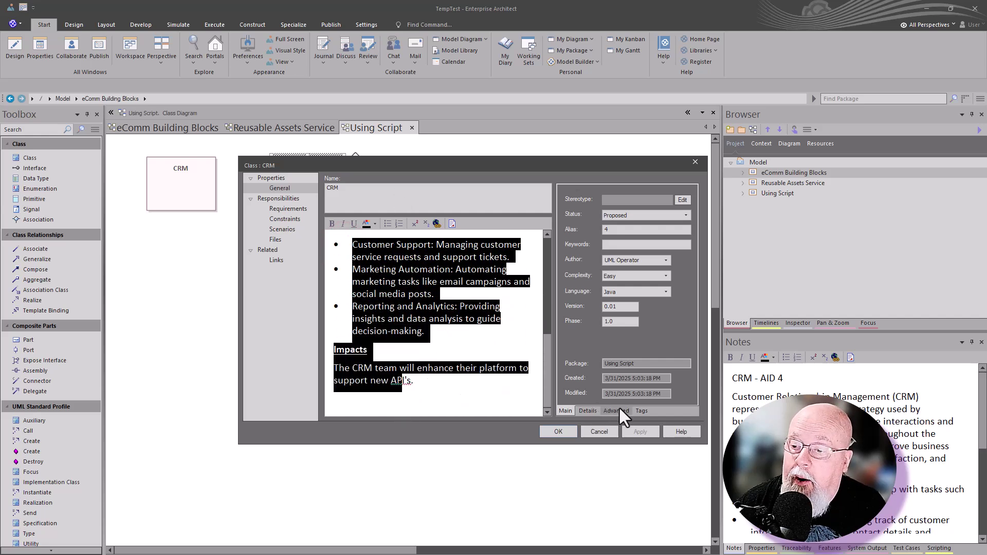
left_click(641, 411)
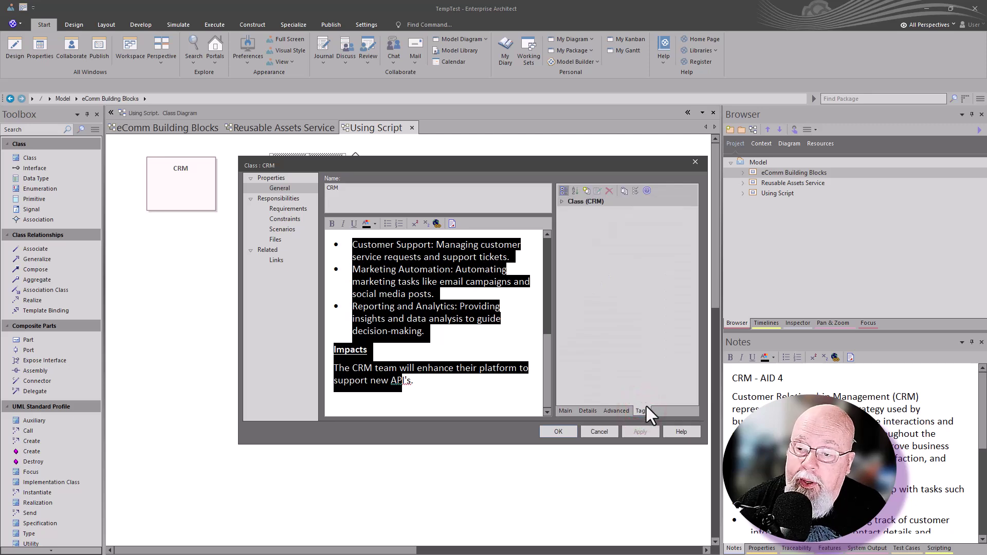
left_click(647, 409)
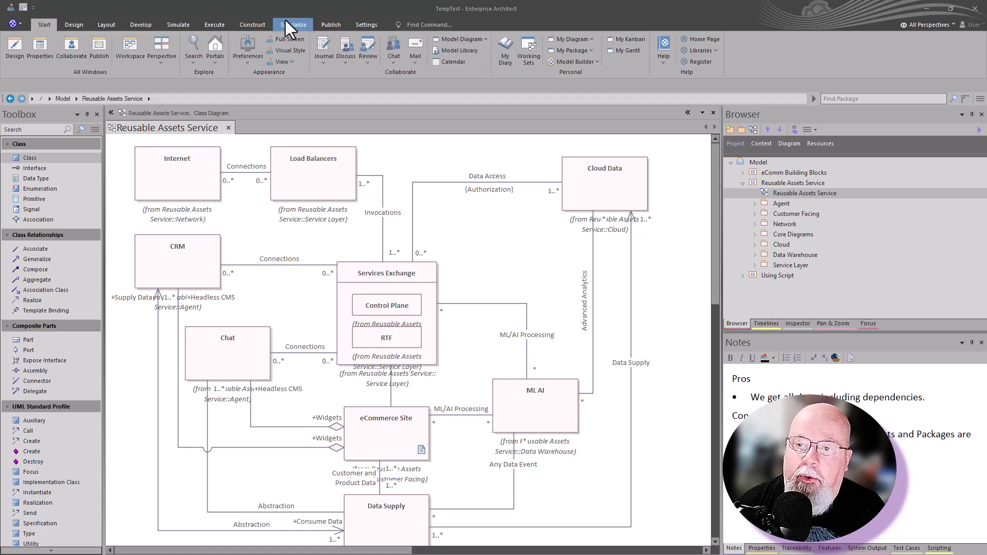
Step: Open the Reusable Asset Service with the UMLO Demo registry and list the packages in the Asset Repository storage
left_click(332, 24)
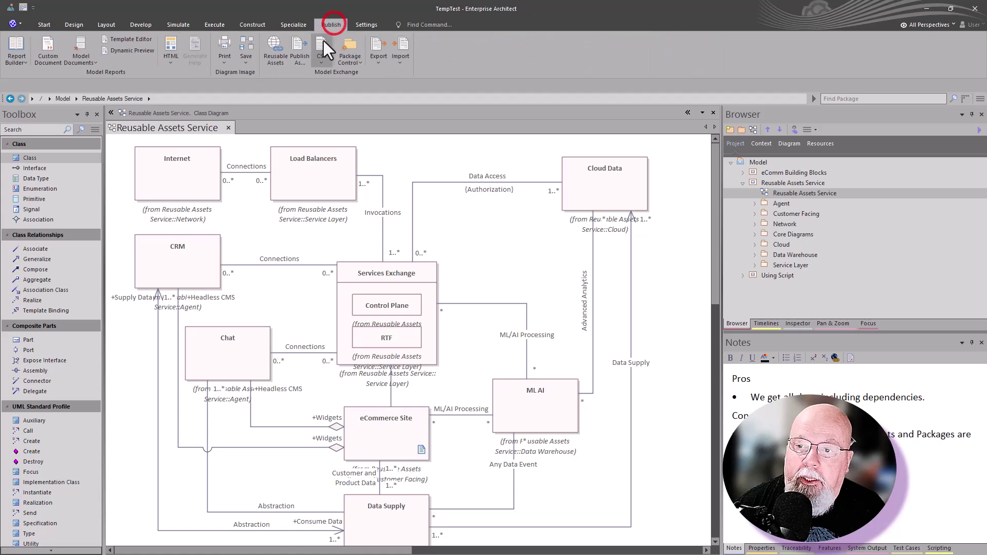
left_click(277, 51)
left_click(253, 155)
left_click(481, 332)
left_click(276, 172)
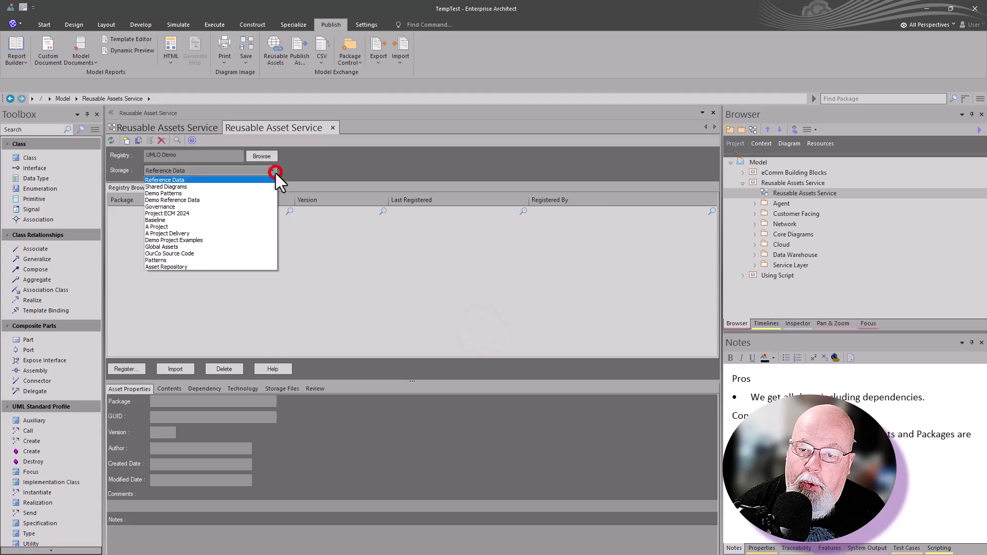
left_click(197, 267)
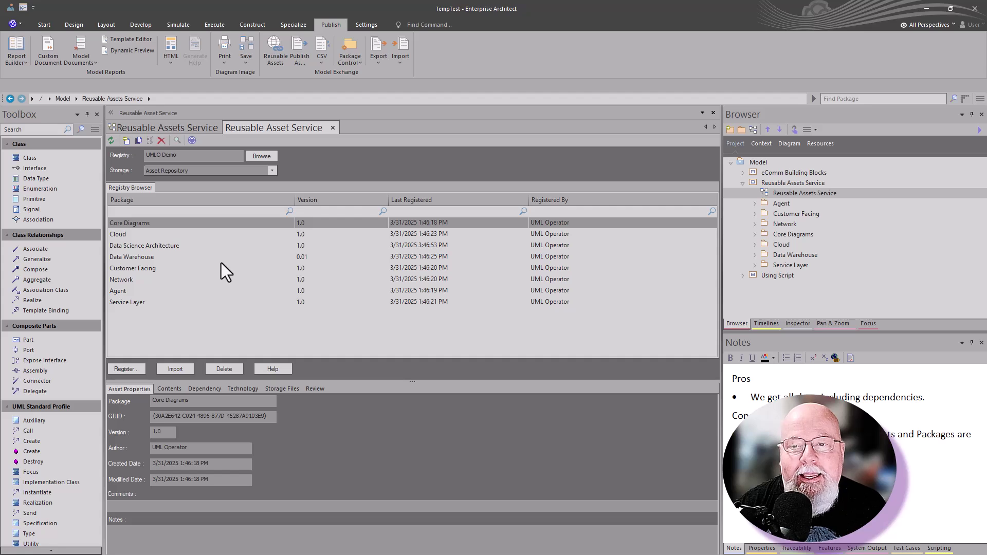
Step: Return to the Reusable Assets Service diagram, check its diagram appearance options for the namespace display, and close them without changes
left_click(179, 131)
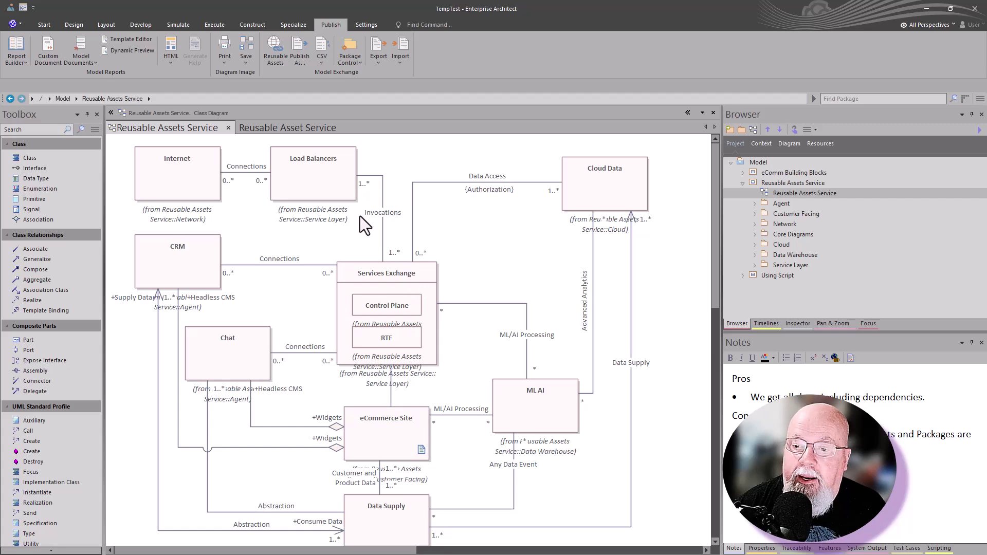
left_click(330, 187)
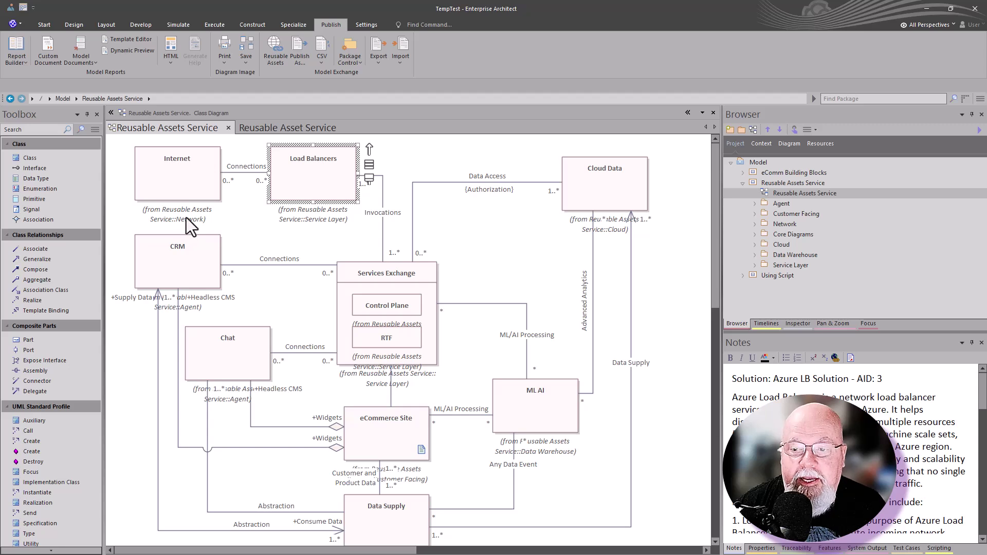
double_click(252, 224)
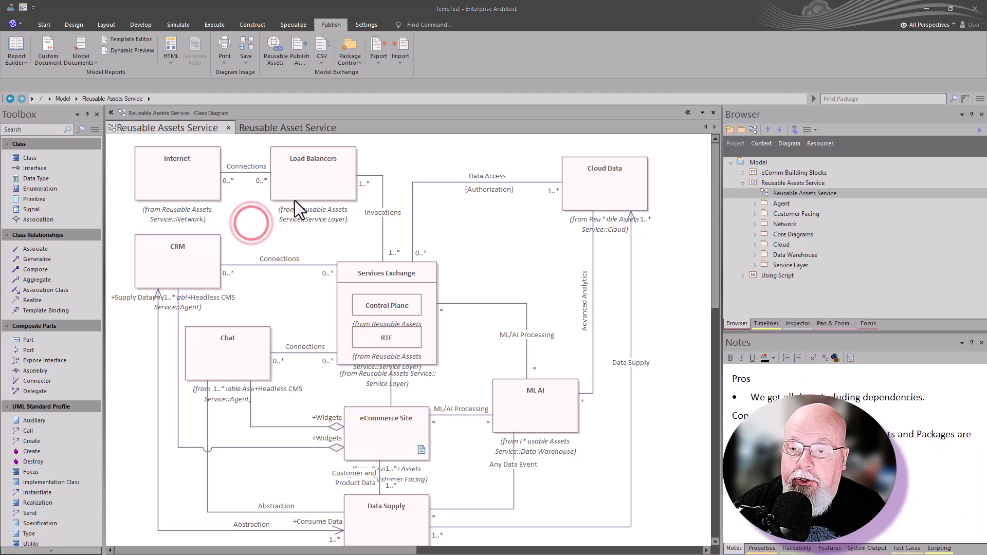
left_click(377, 276)
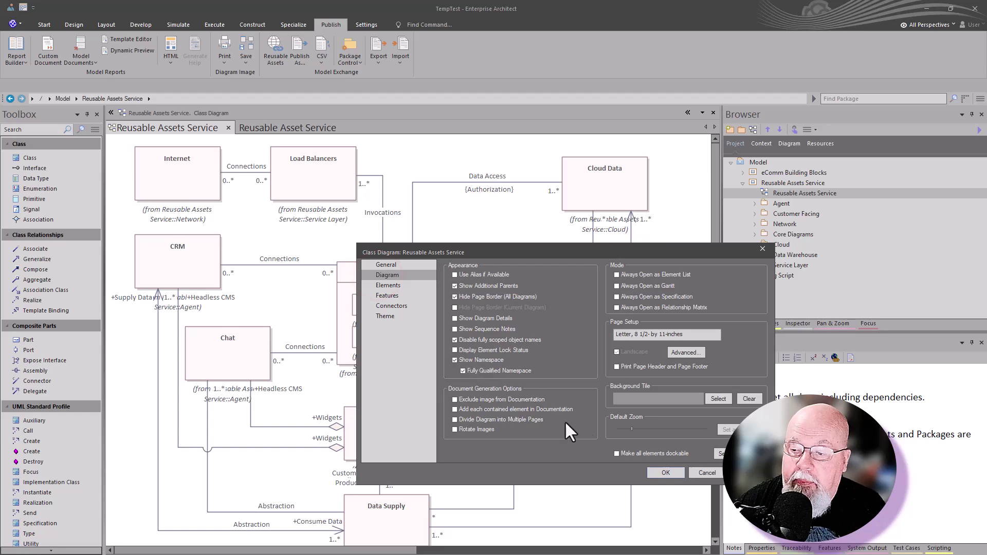
left_click(703, 472)
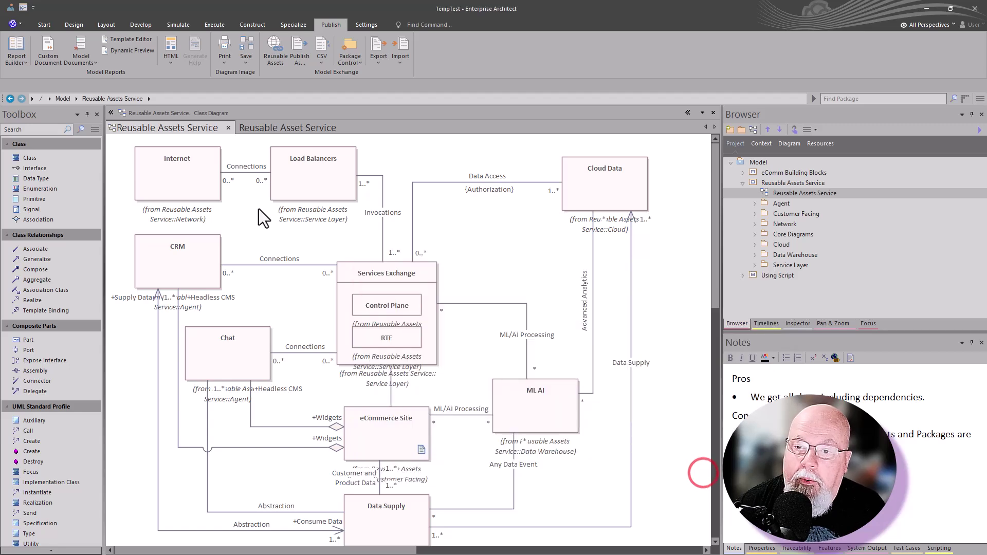
Step: Look through the Agent, Customer Facing, Network and Core Diagrams packages, and open the eComm Building Blocks diagram for comparison
left_click(780, 203)
left_click(780, 215)
left_click(780, 227)
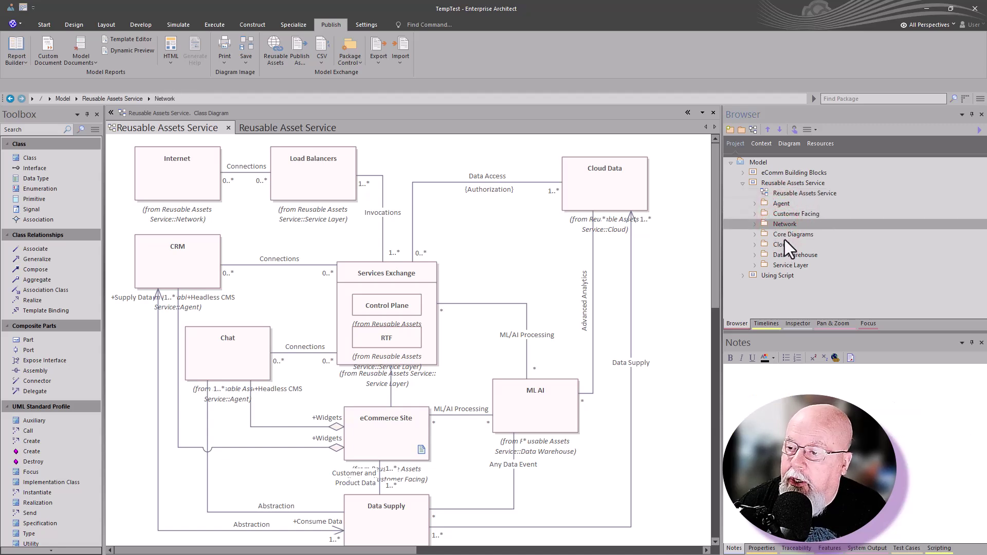
left_click(785, 235)
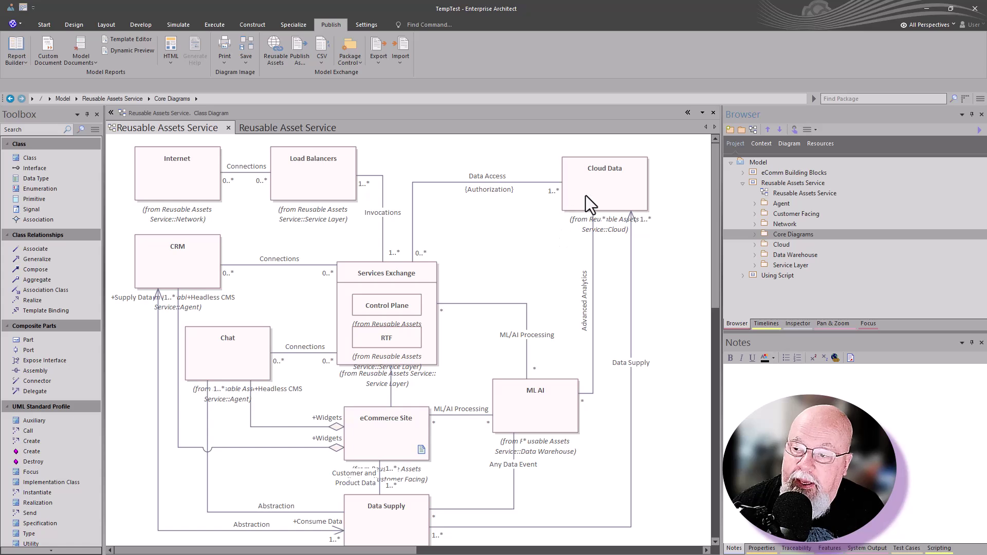
left_click(743, 173)
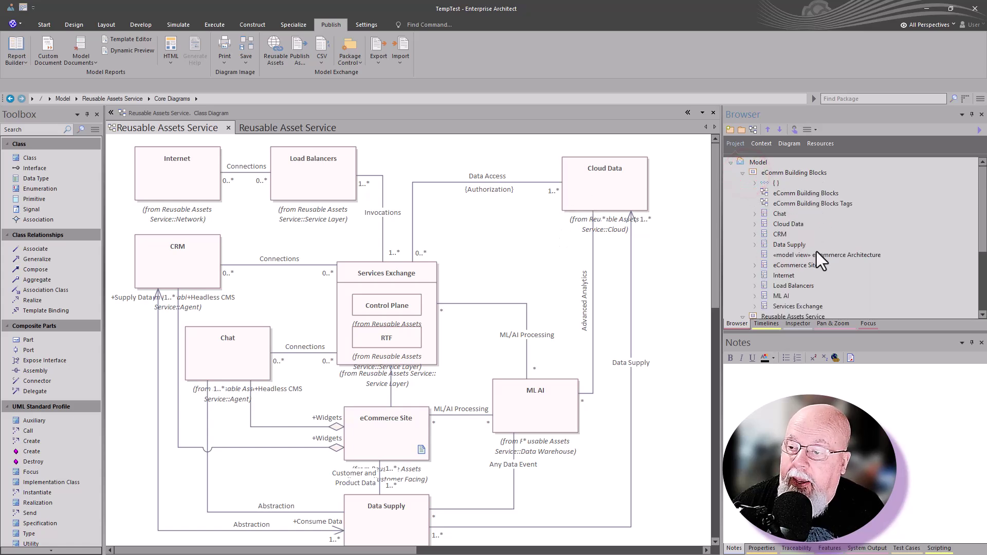
double_click(794, 194)
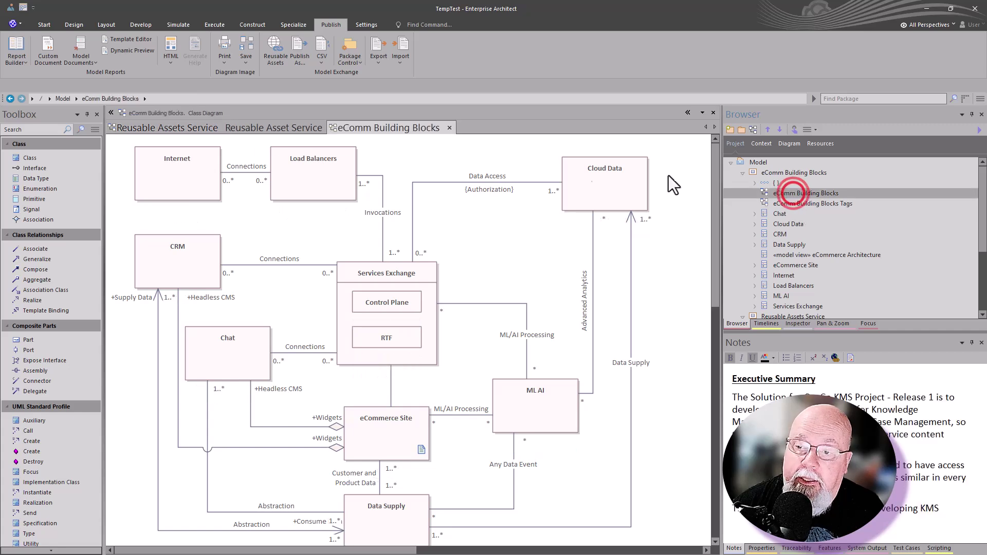